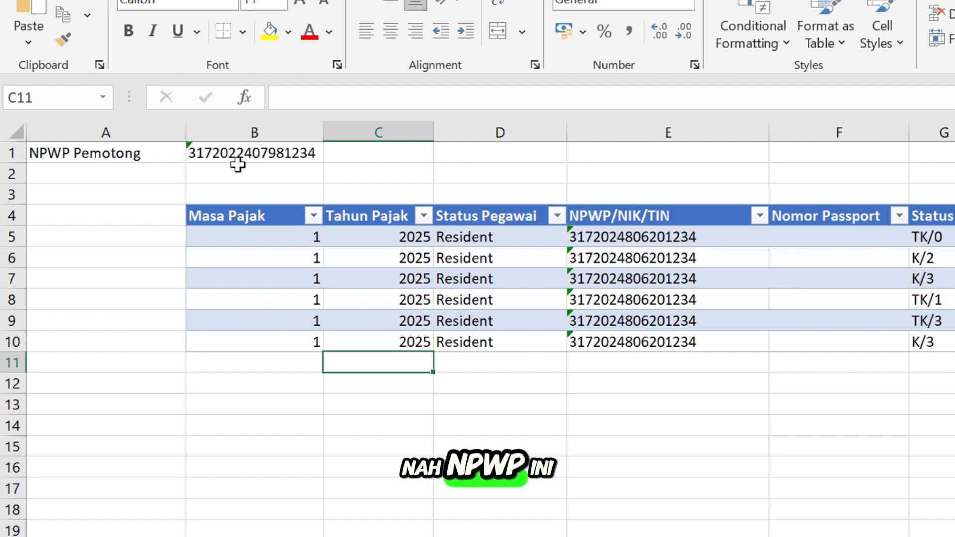
Review the withholder NPWP in B1 and the Tgl Pemotongan column
left_click(256, 151)
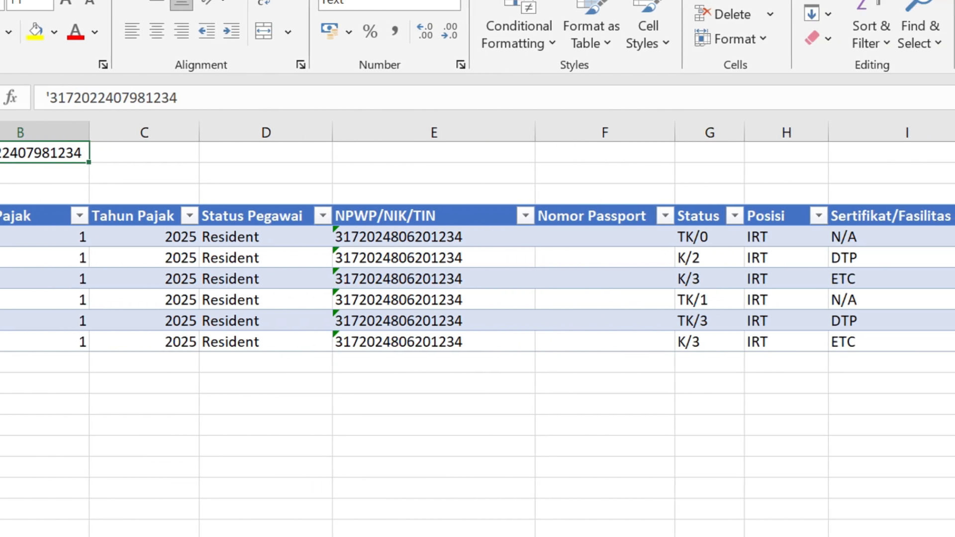
scroll(477, 319, "right", 1)
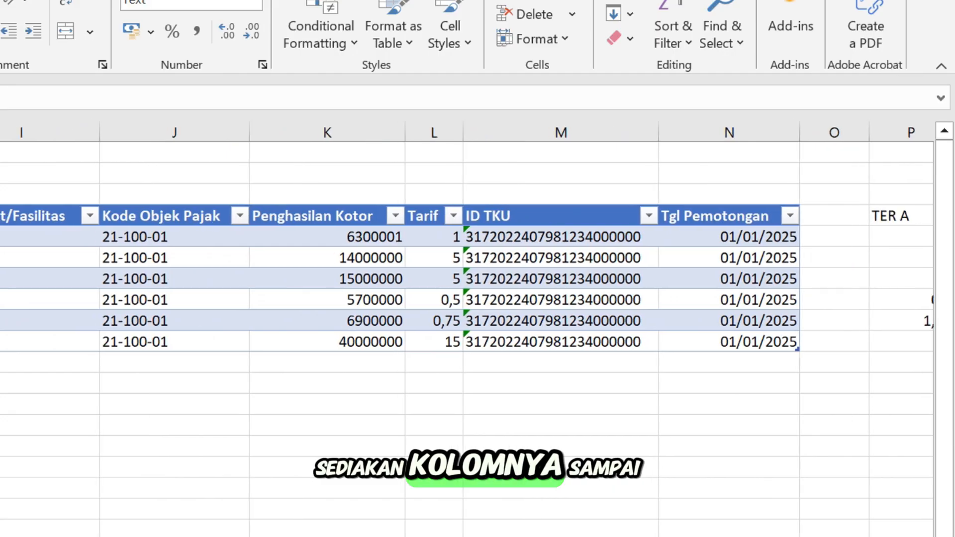
scroll(477, 319, "left", 1)
scroll(844, 456, "left", 1)
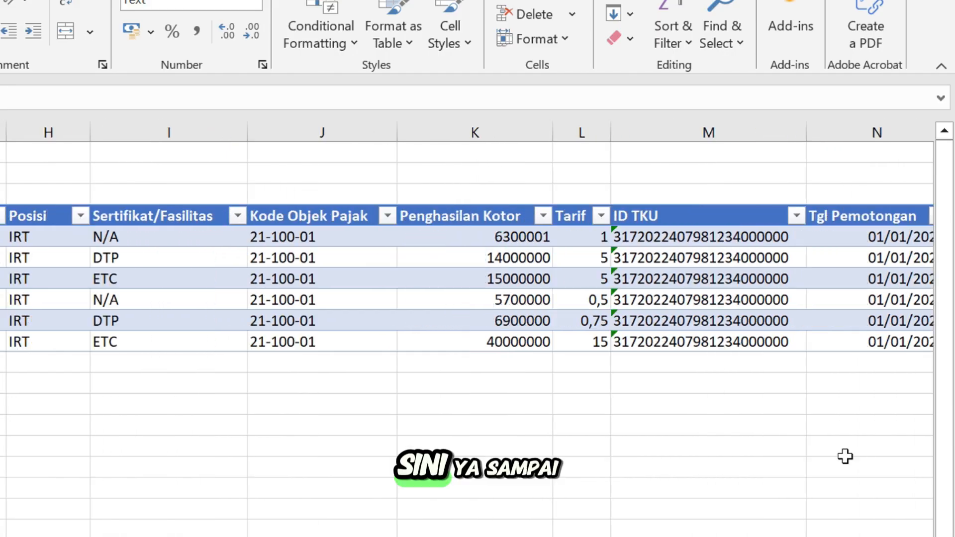
left_click(854, 133)
scroll(477, 328, "left", 4)
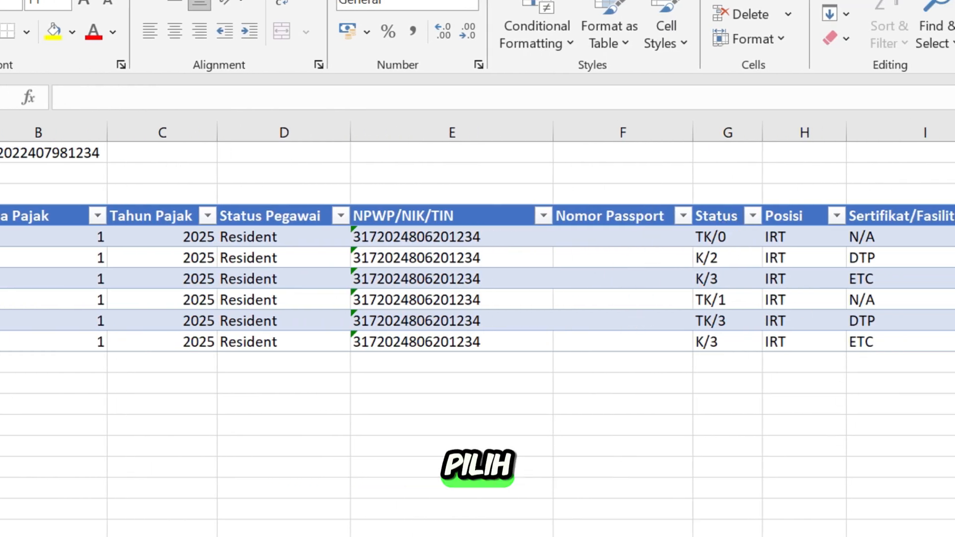
scroll(708, 499, "right", 6)
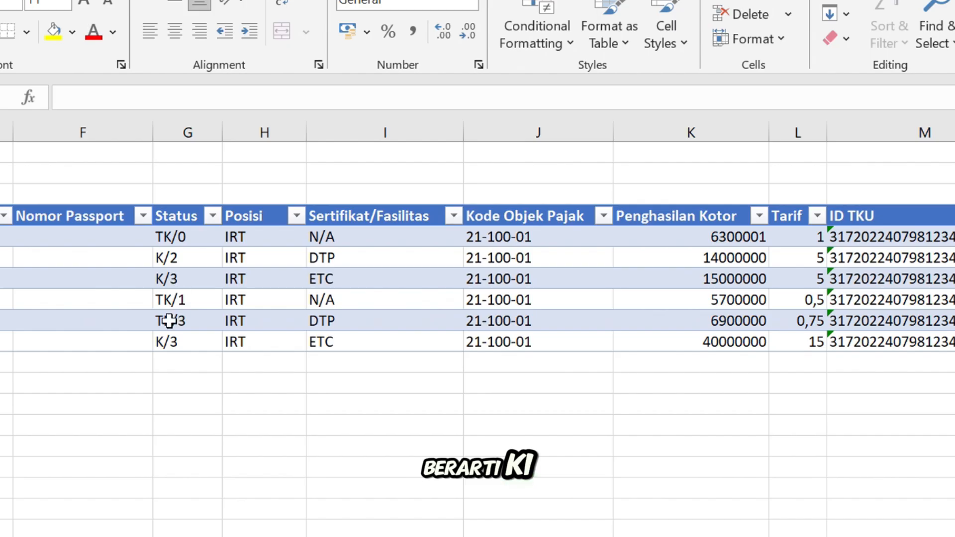
Set the first employee's Status to K/1 from the dropdown
left_click(220, 239)
left_click(230, 241)
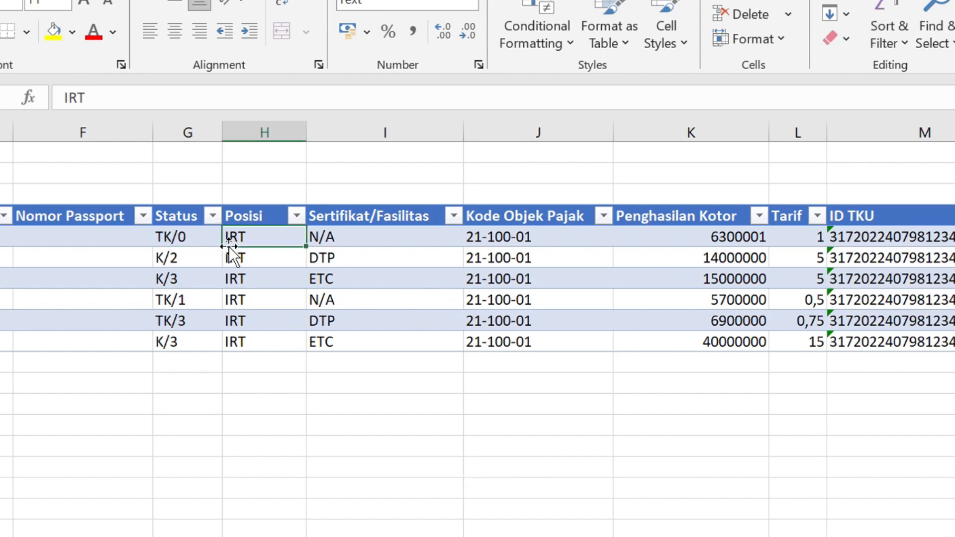
left_click(219, 244)
left_click(231, 241)
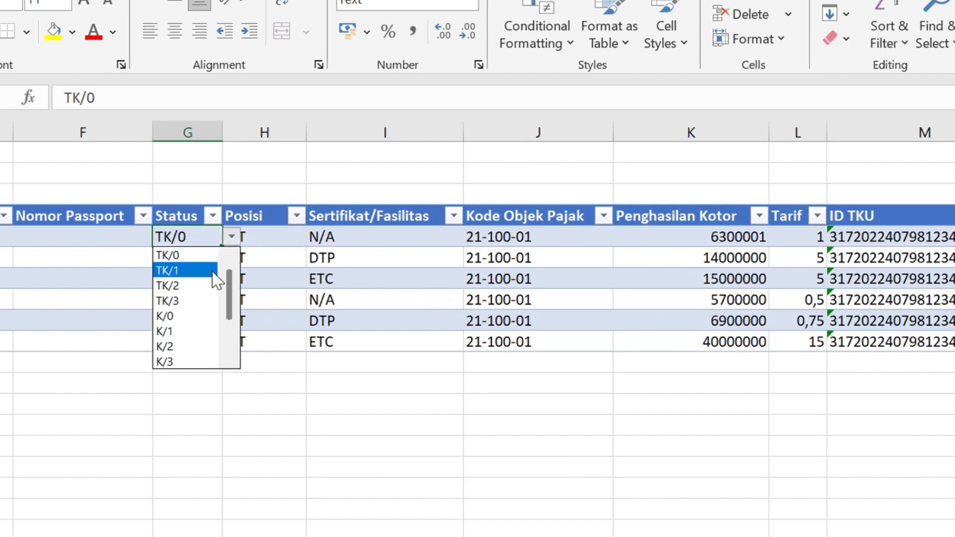
left_click(193, 340)
left_click(175, 261)
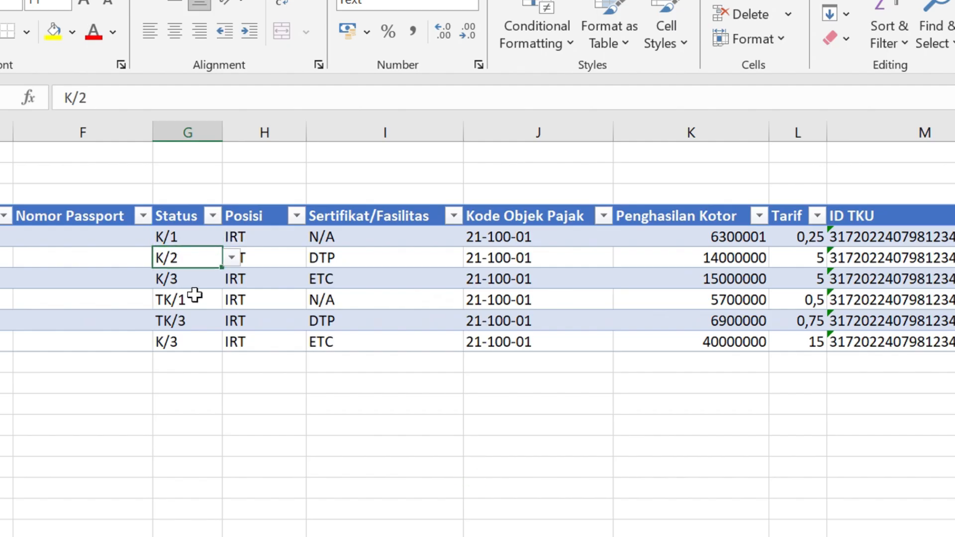
left_click(194, 296)
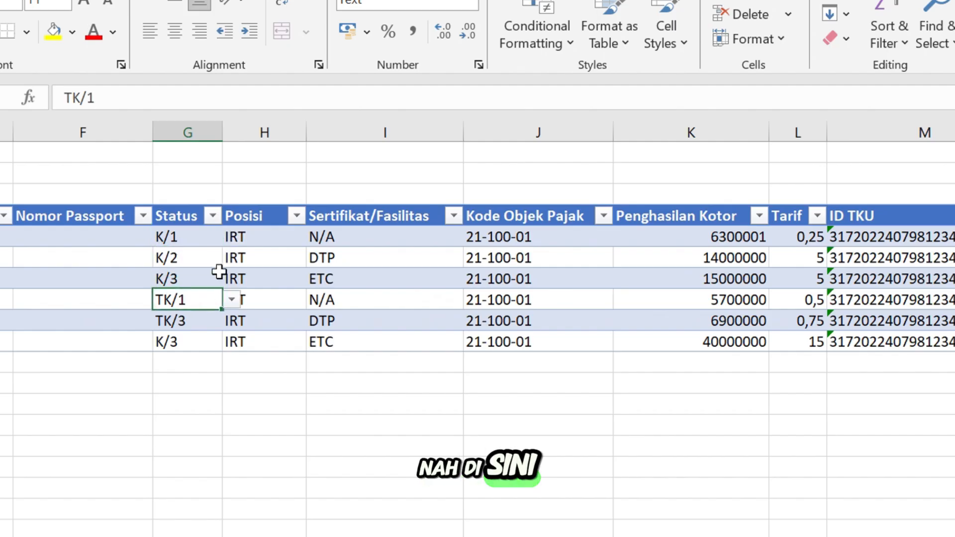
Enter KEPALA as the first employee's position and STAF for the second
left_click(251, 242)
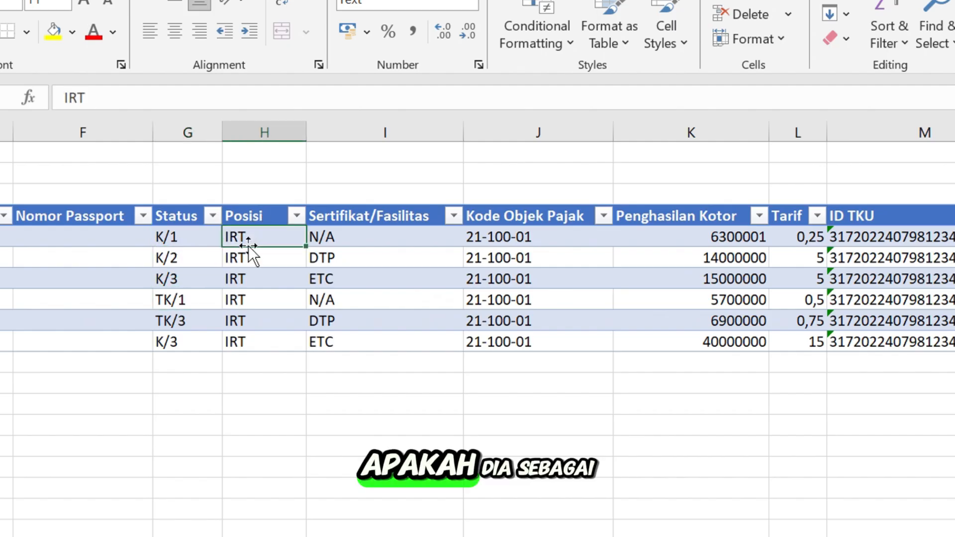
type("kea")
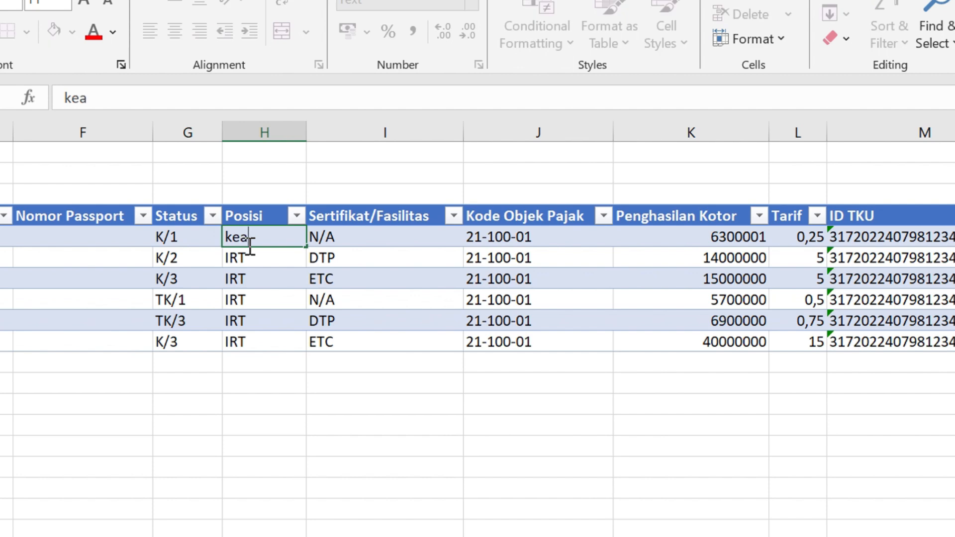
type("KEPALA")
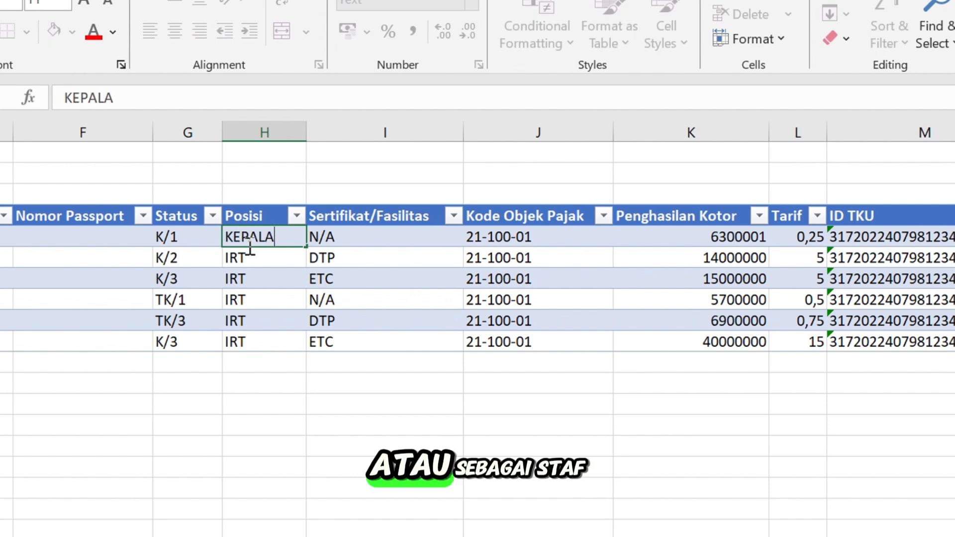
key("Return")
type("ST")
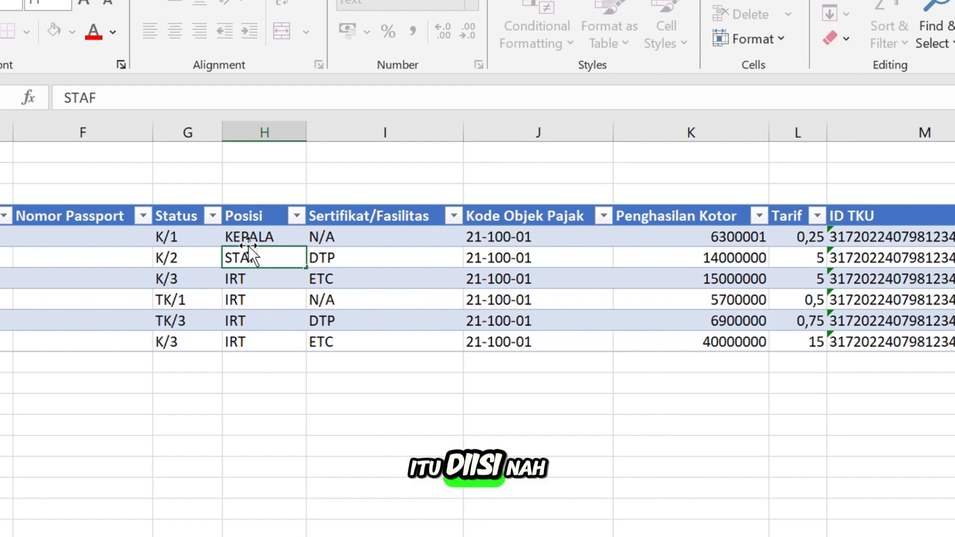
type("AF")
left_click(366, 260)
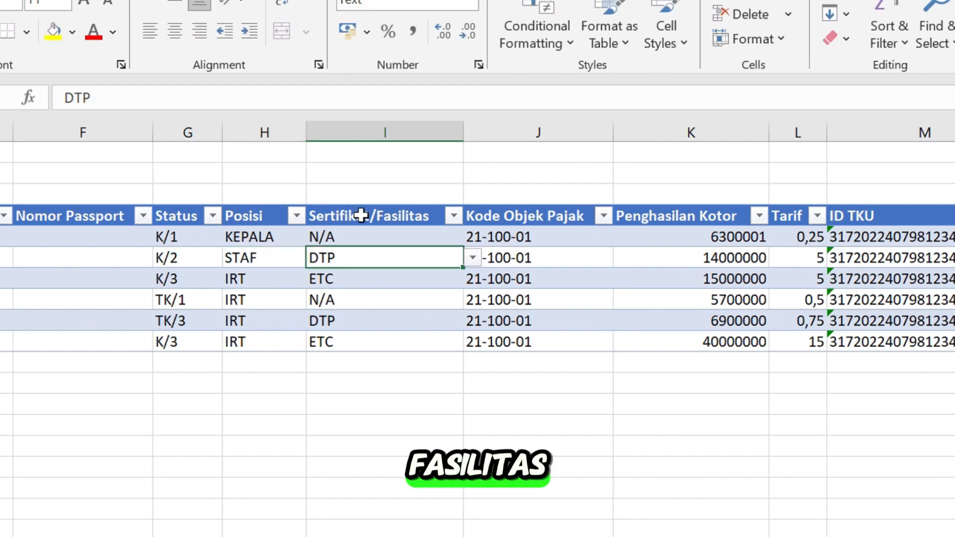
Set the second employee's facility to N/A
left_click(323, 240)
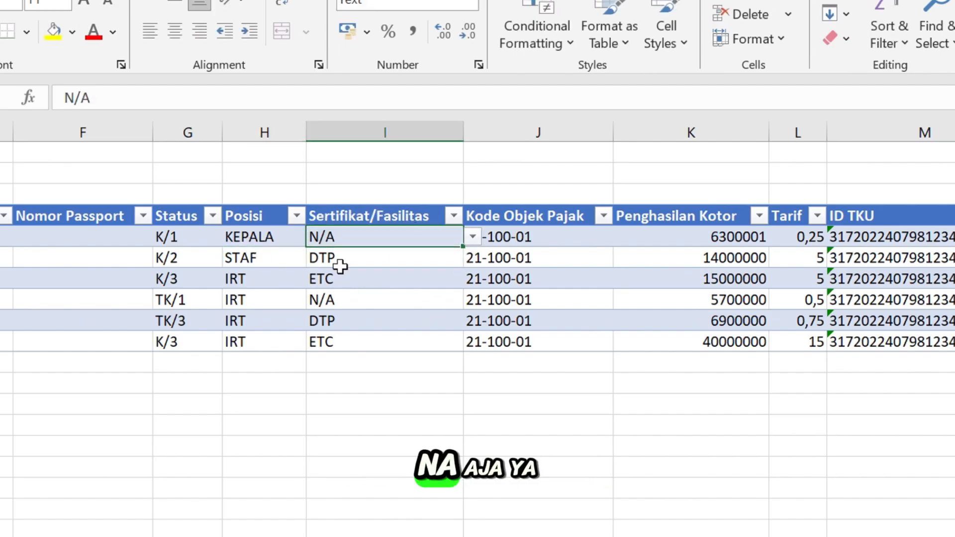
left_click(404, 259)
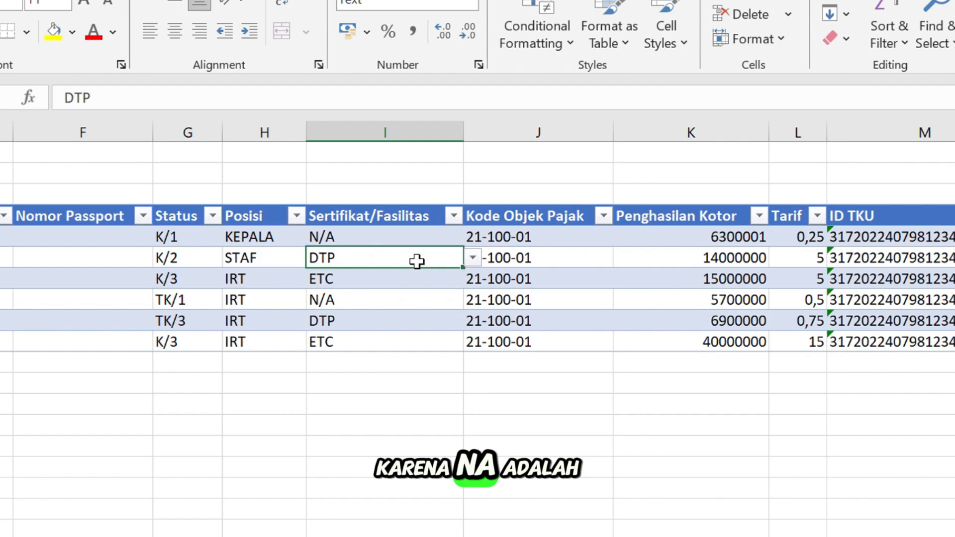
left_click(472, 260)
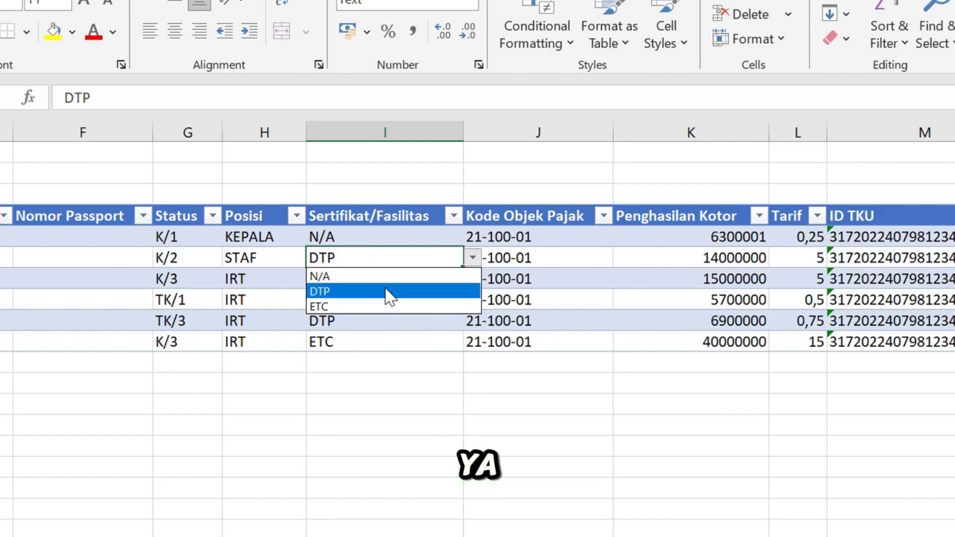
left_click(390, 291)
left_click(387, 284)
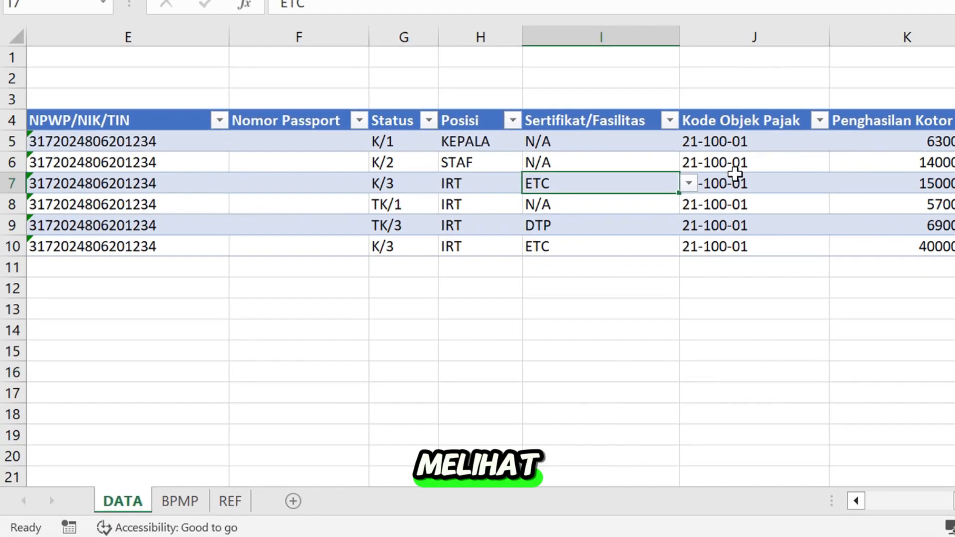
left_click(234, 502)
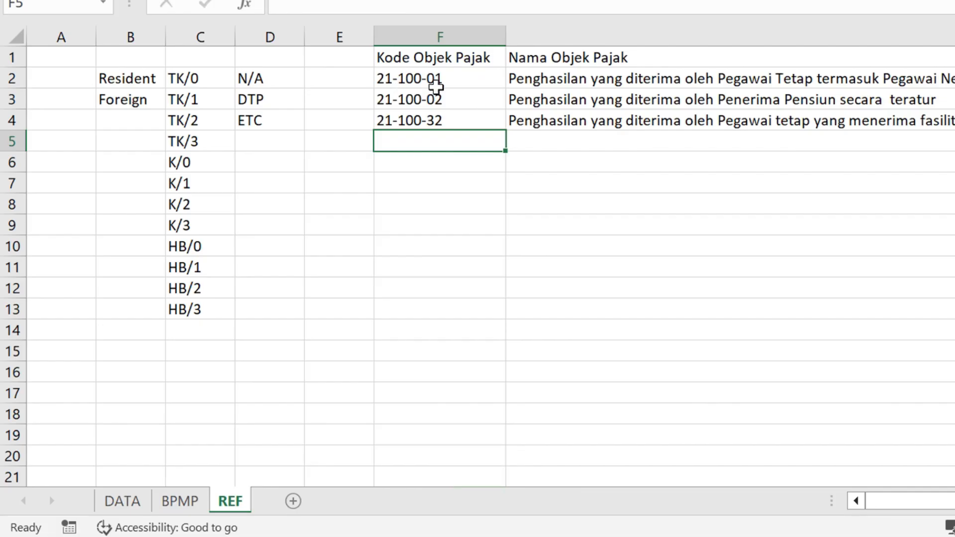
left_click(628, 76)
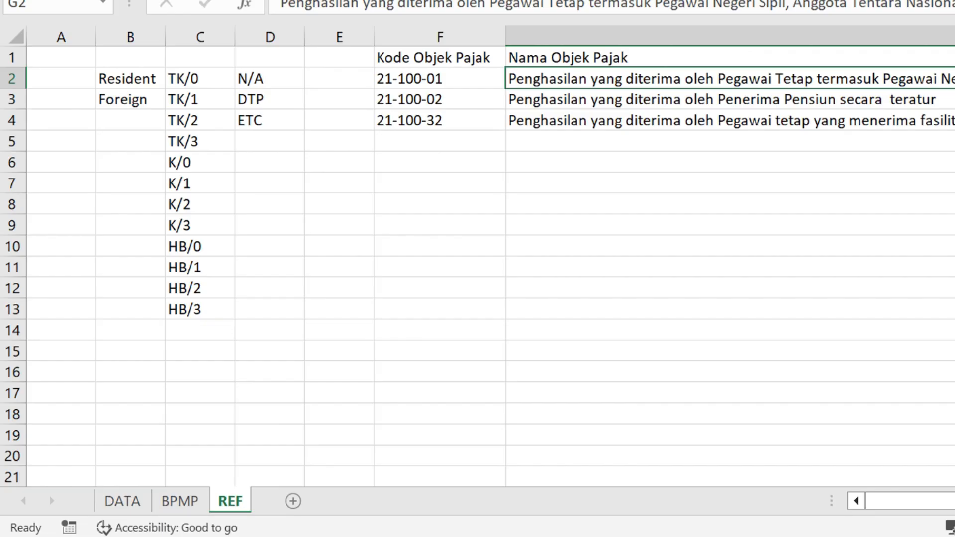
mouse_move(940, 501)
left_mouse_down()
mouse_move(954, 501)
mouse_move(940, 501)
left_mouse_up()
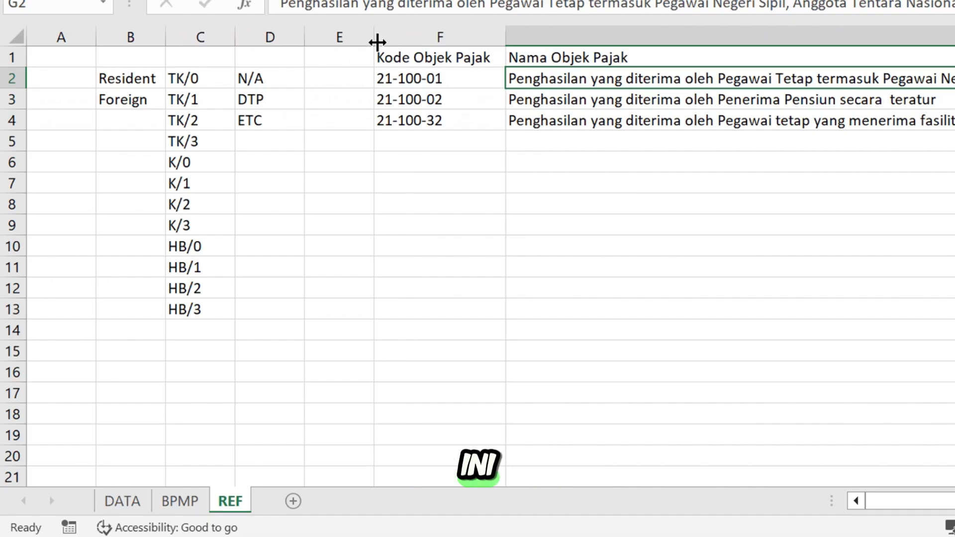
left_click(422, 79)
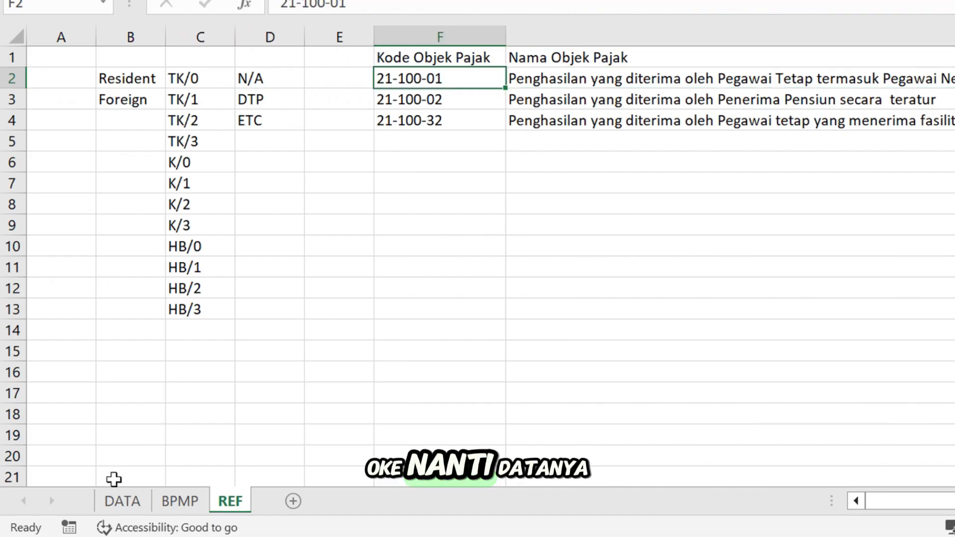
left_click(123, 503)
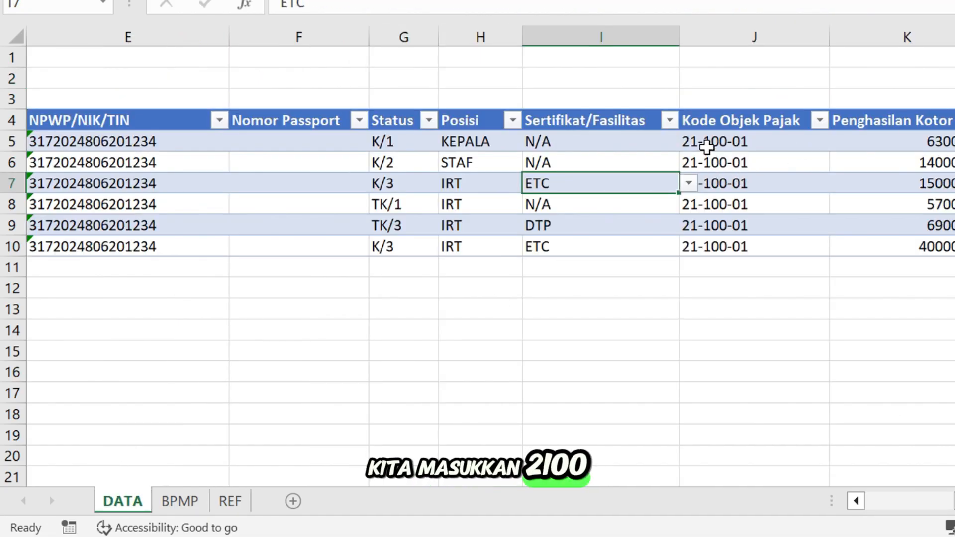
left_click(707, 147)
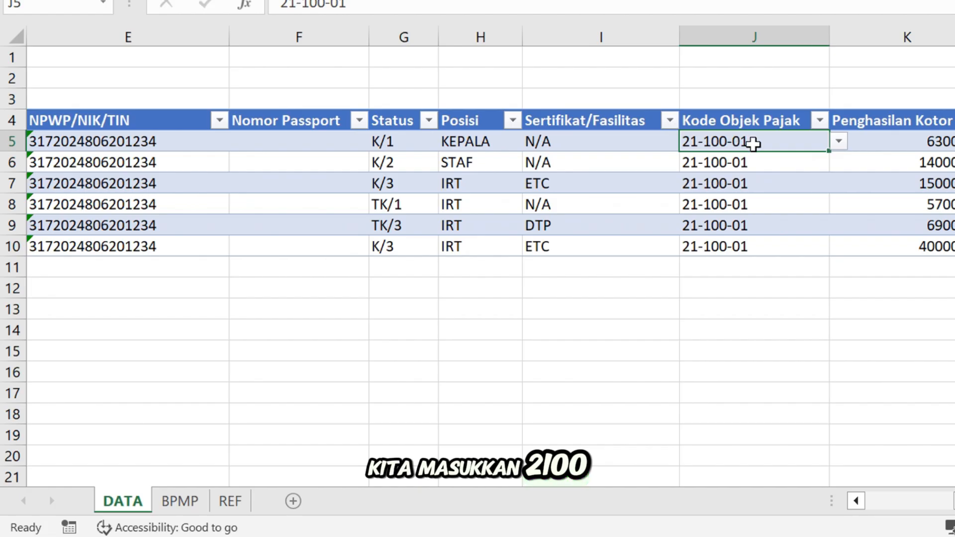
left_click(477, 143)
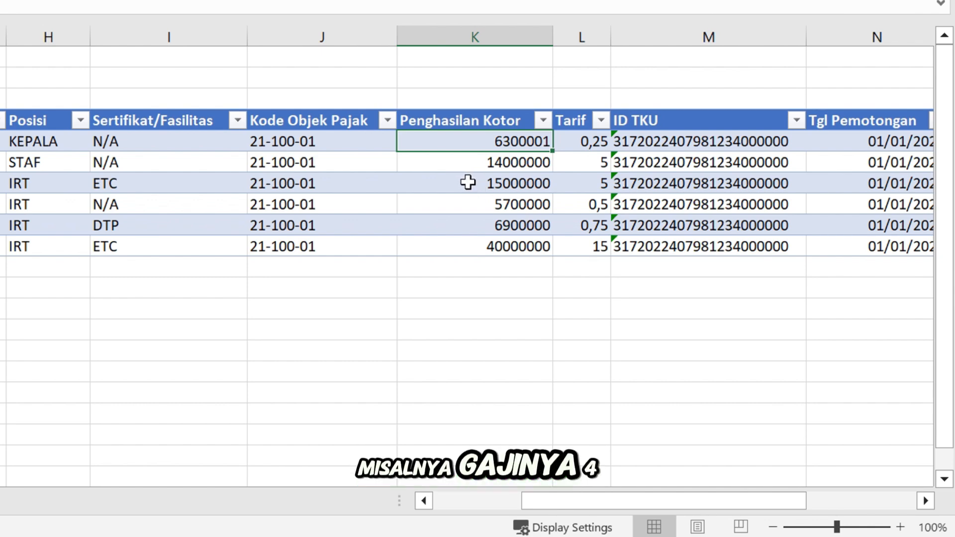
type("4")
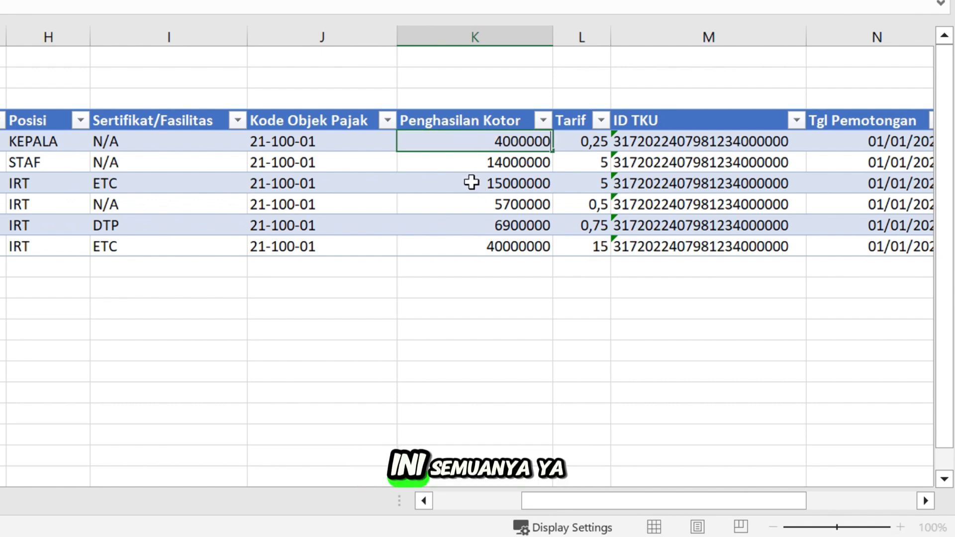
type("000000")
key("Return")
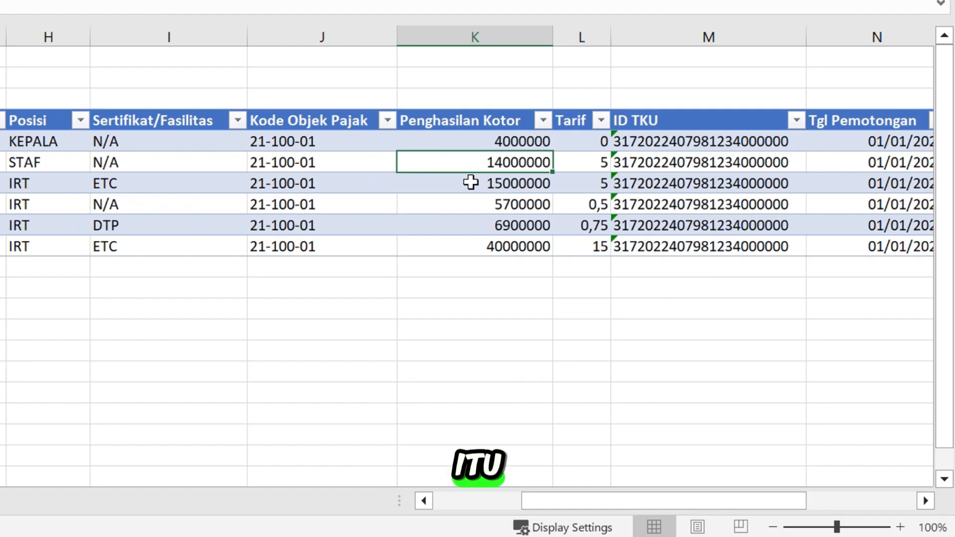
left_click(580, 141)
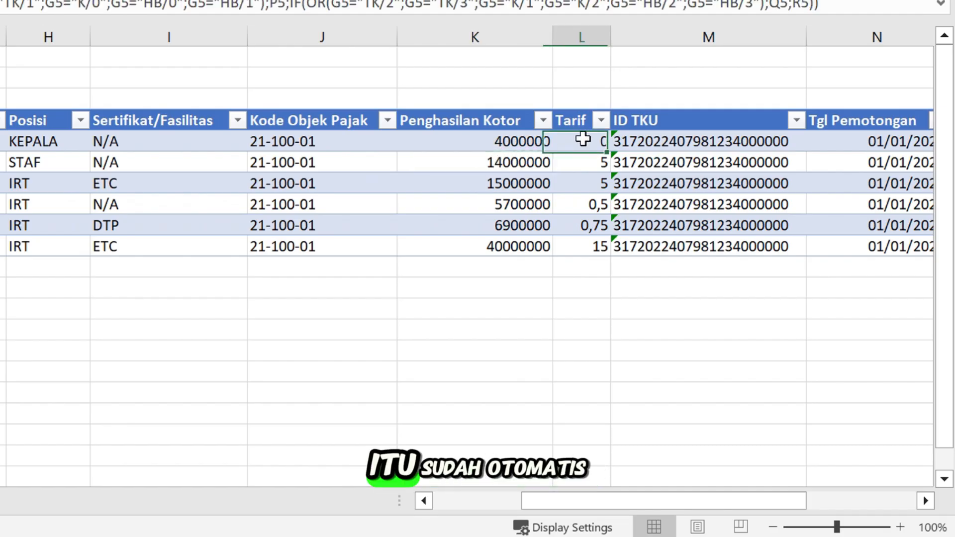
key("Down")
key("Down")
left_click(577, 141)
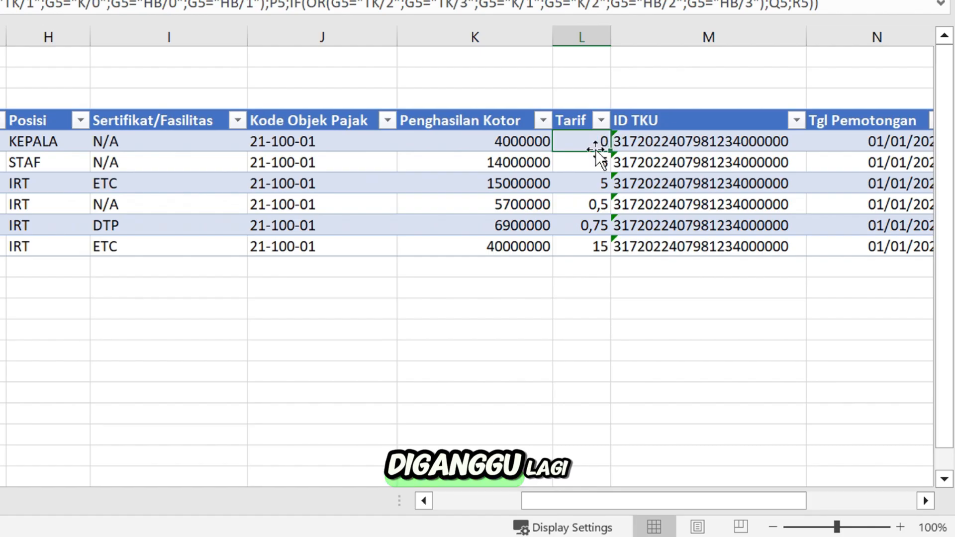
left_click(644, 146)
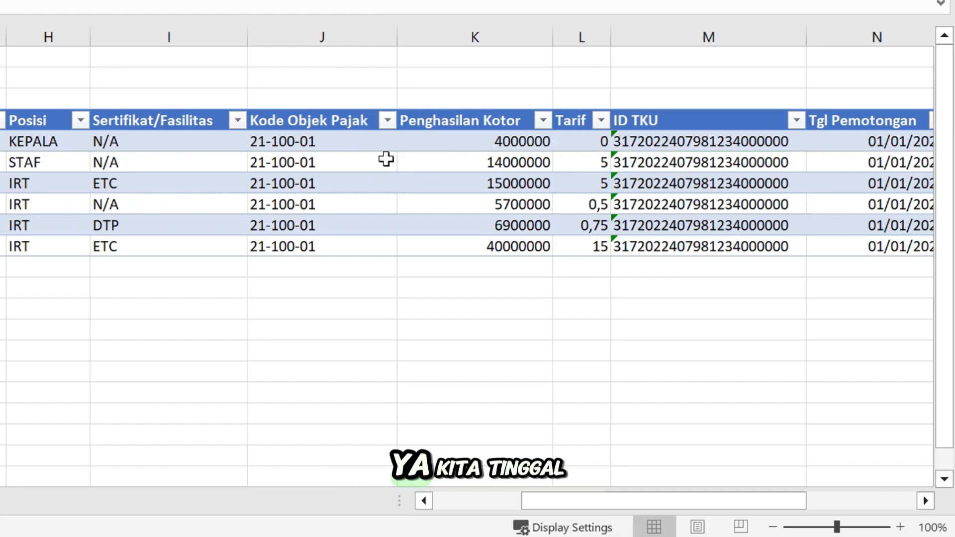
left_click(748, 141)
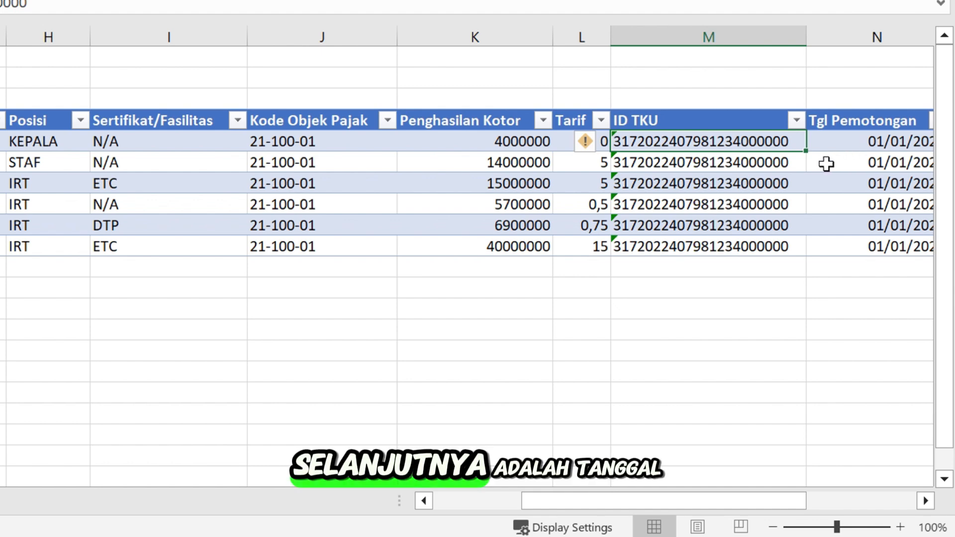
left_click(861, 151)
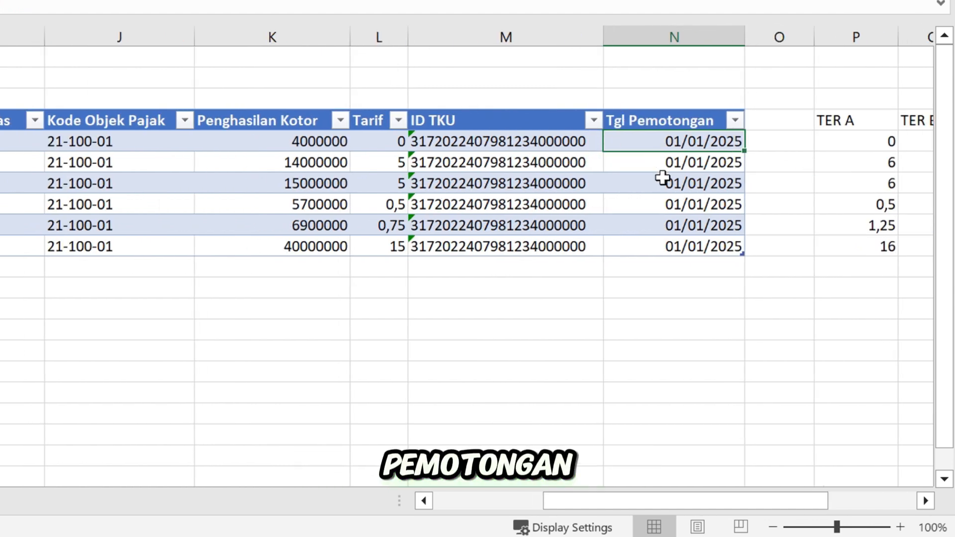
left_click(662, 181)
left_click(669, 146)
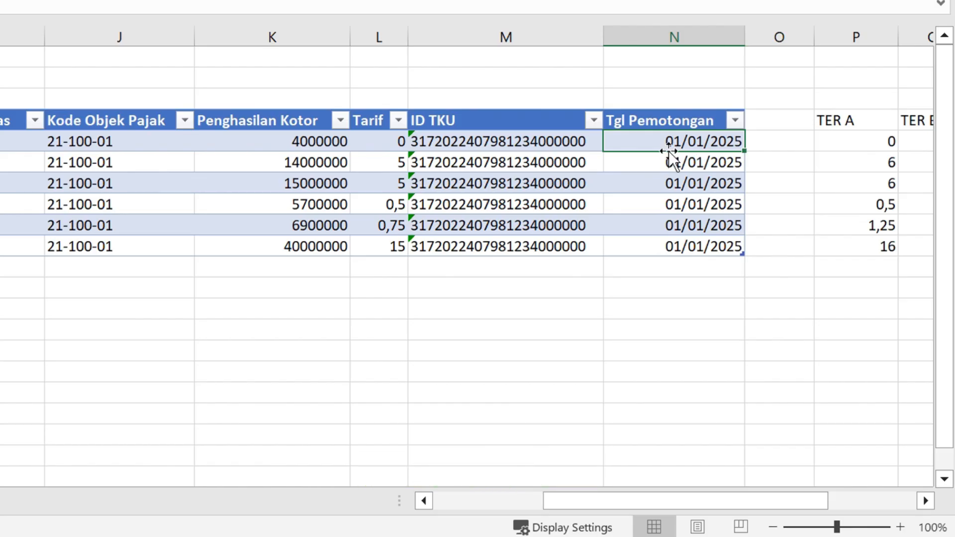
left_click(656, 183)
left_click(663, 221)
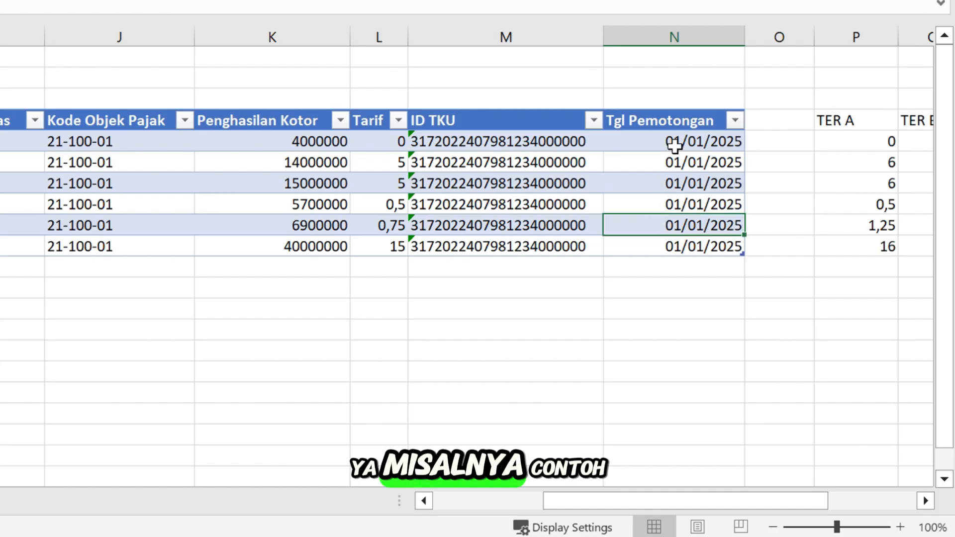
left_click(678, 144)
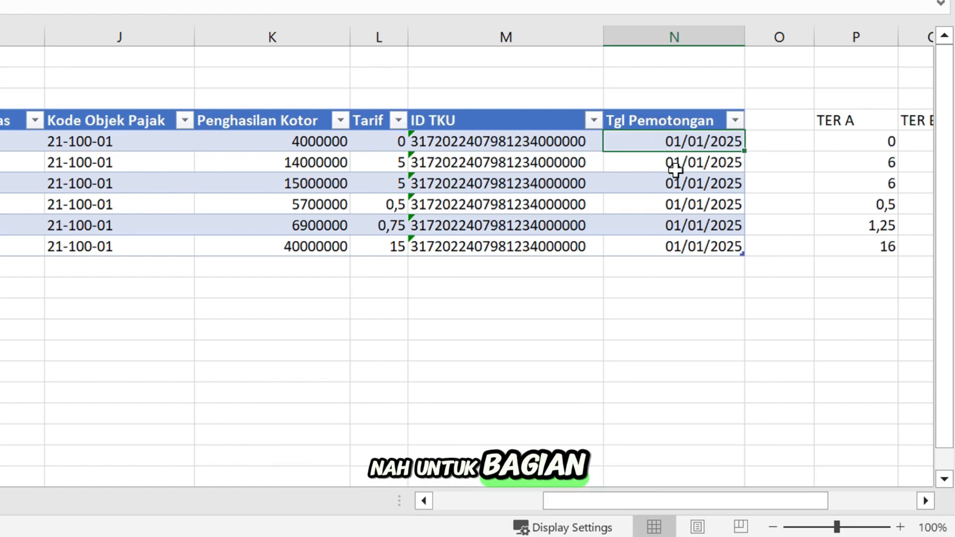
Review the TER A–C rate table and the Tarif values
left_click(768, 128)
key("Right")
key("Right")
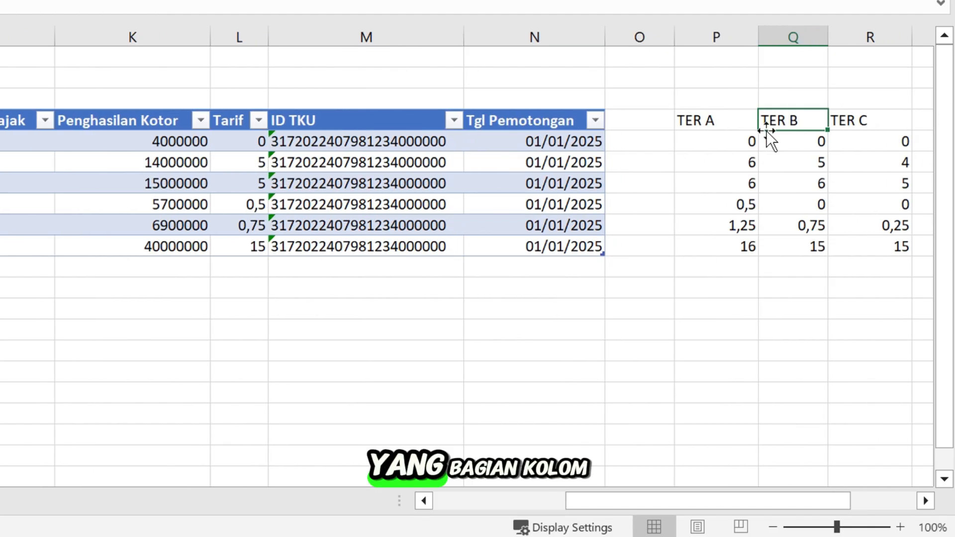
key("Right")
key("Right")
key("Right")
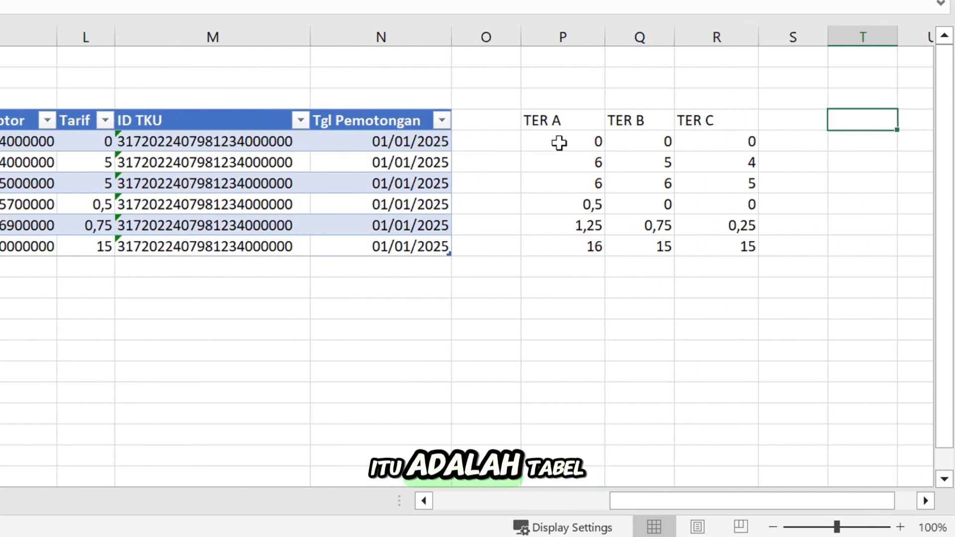
left_click_drag(543, 128, 740, 234)
left_click_drag(74, 123, 75, 245)
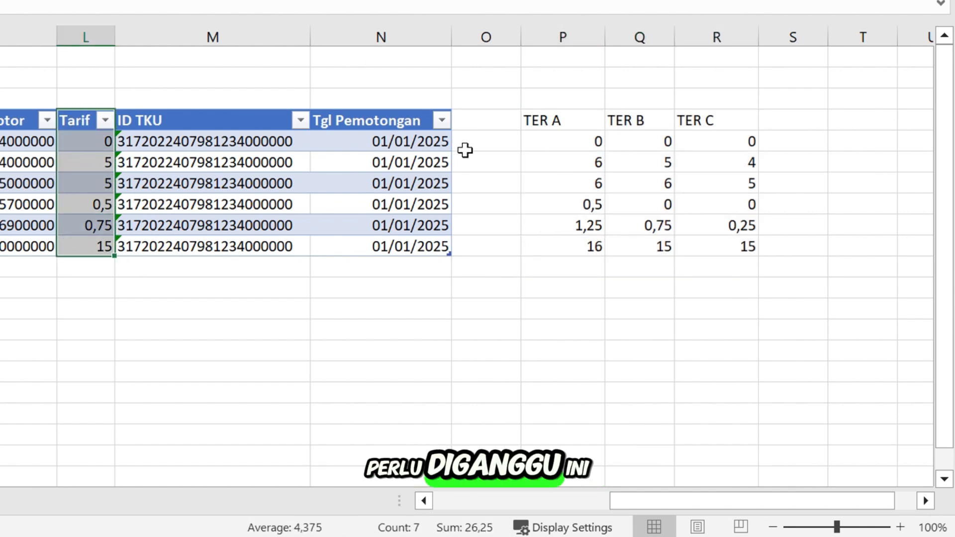
left_click_drag(584, 119, 738, 246)
Add a row with 34 under ID TKU and fill the TER A–C formulas four rows down
left_click(285, 270)
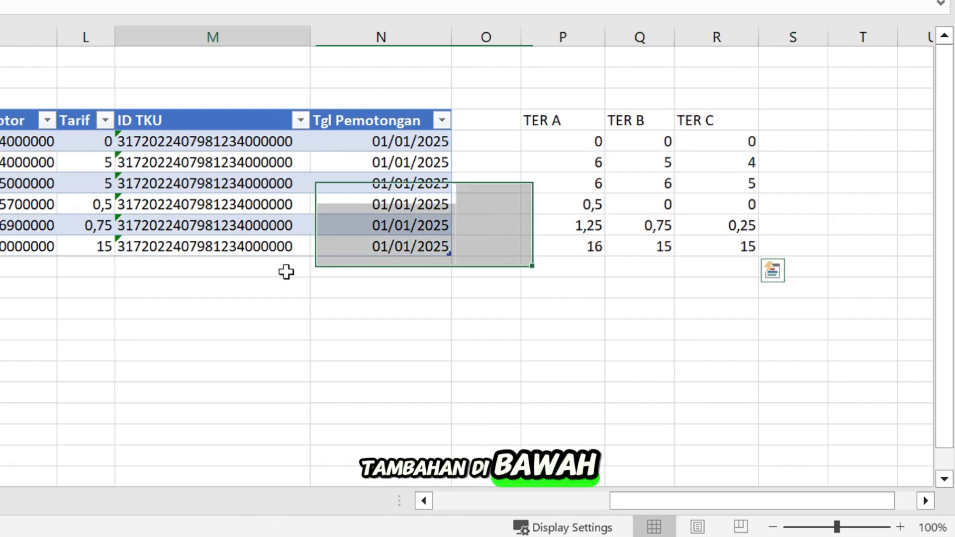
type("34")
key("Return")
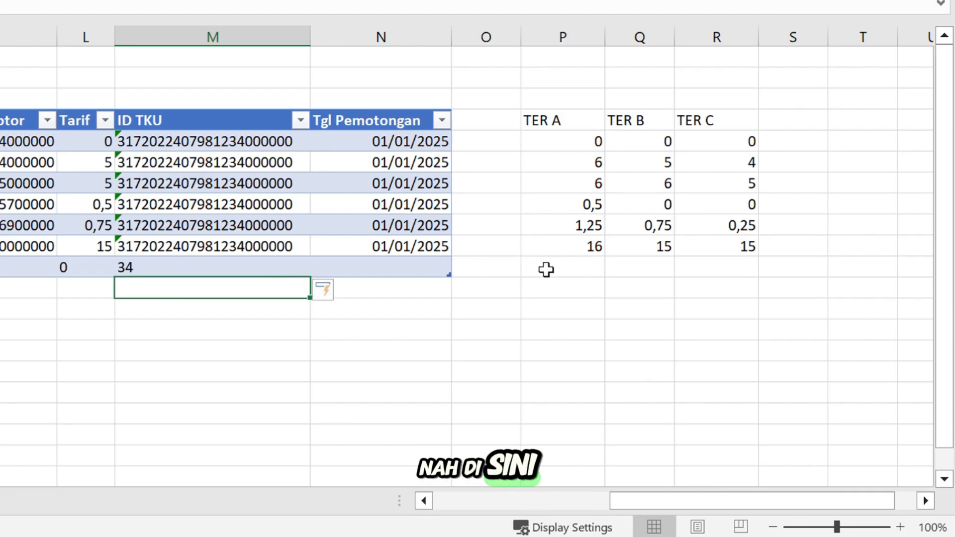
left_click_drag(547, 270, 707, 267)
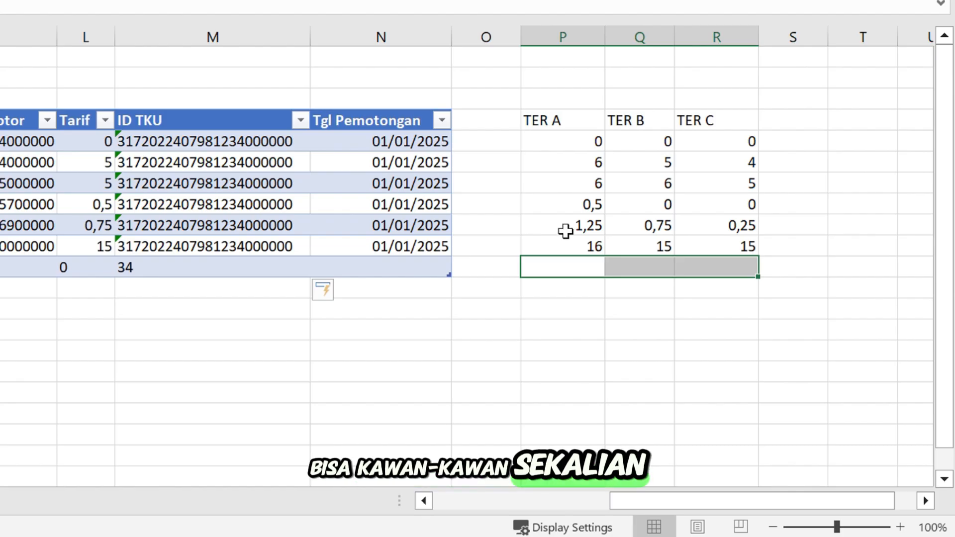
left_click_drag(563, 231, 757, 347)
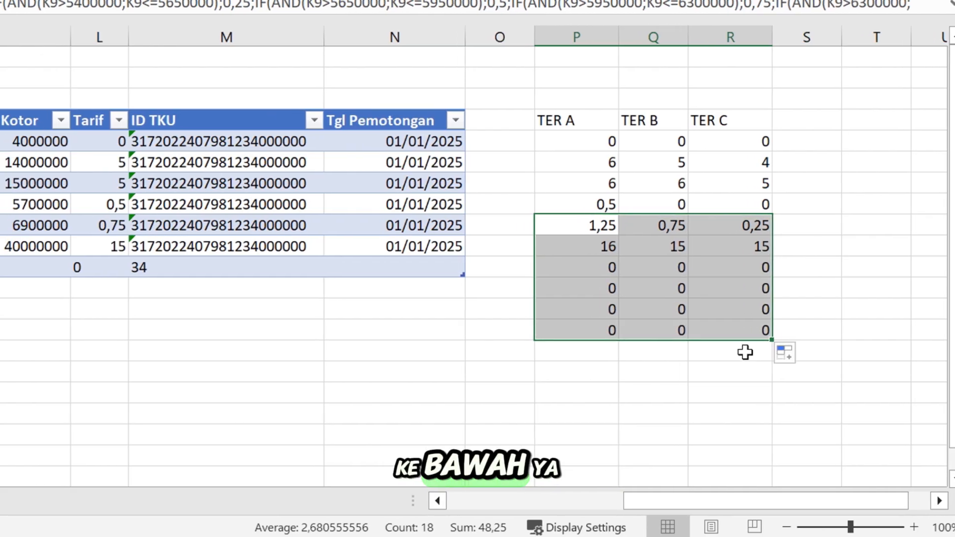
Enter a test gross income in the new row, then change it to 8000000
left_click(5, 274)
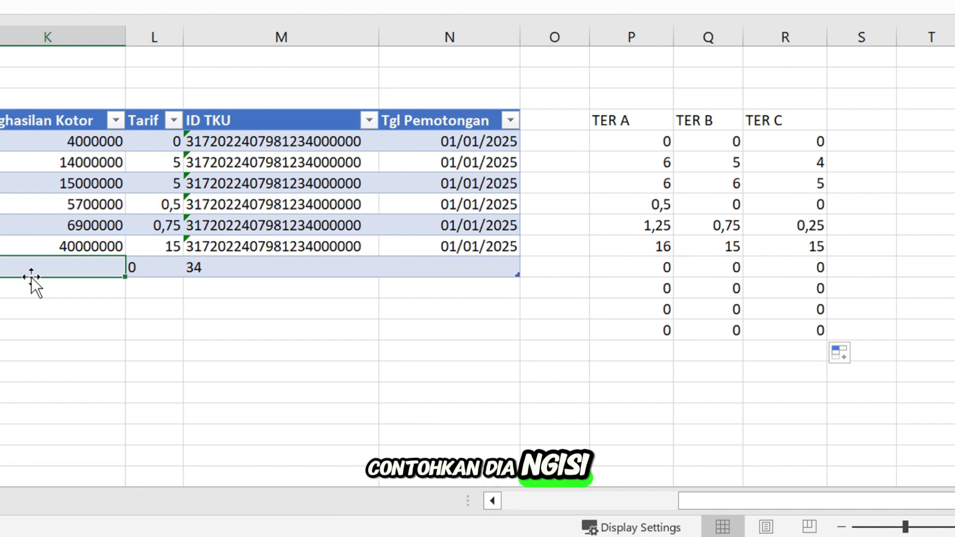
type("400000")
key("Return")
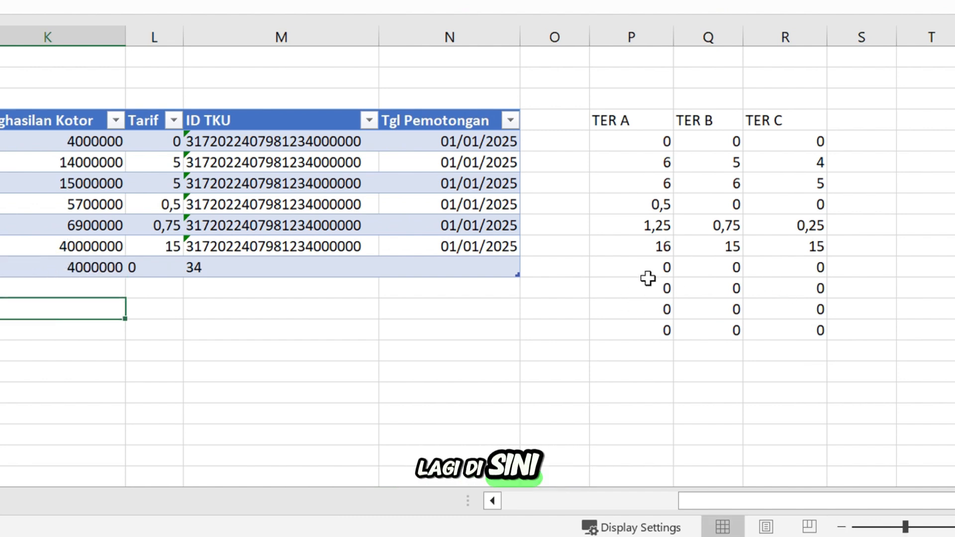
double_click(98, 267)
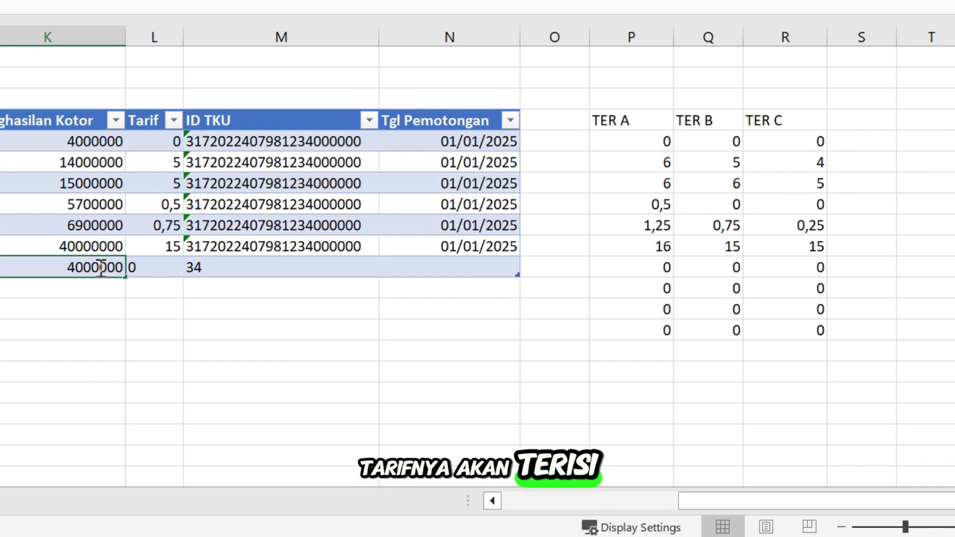
left_click_drag(71, 263, 58, 263)
type("8")
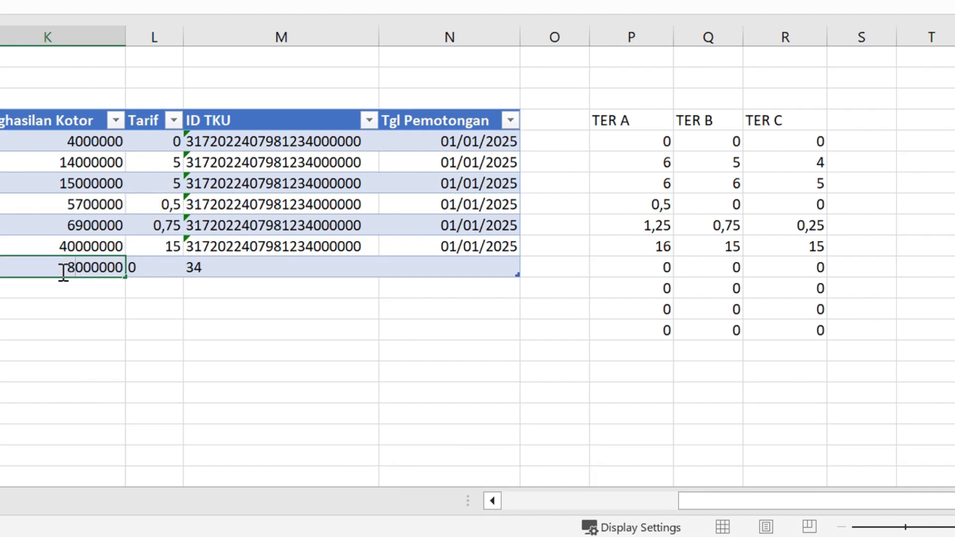
left_click(85, 326)
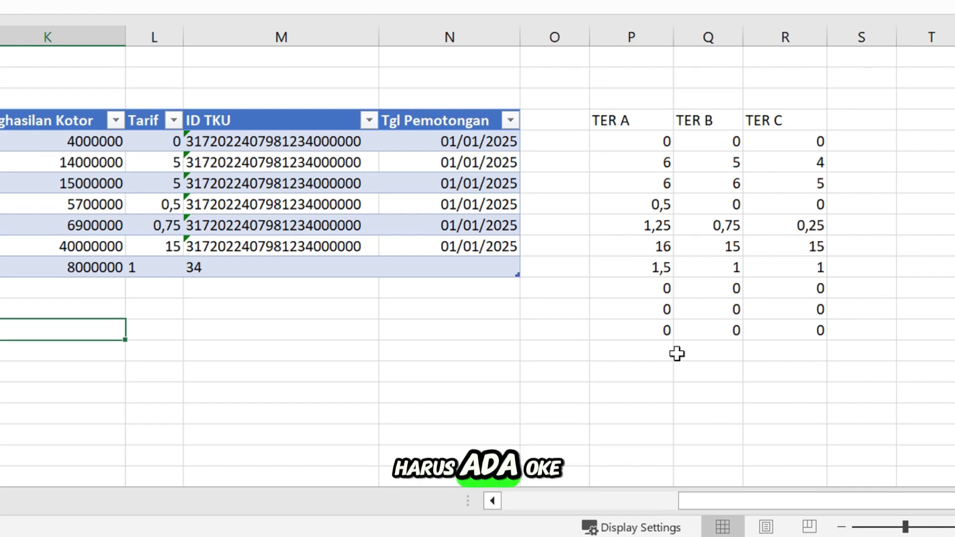
Delete the test gross income and check the new row's Tarif formula
left_click(69, 267)
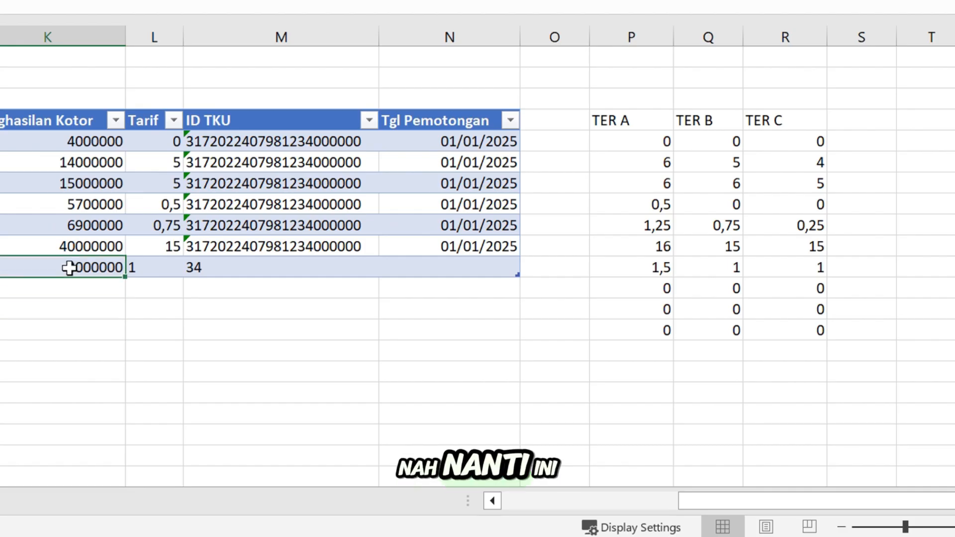
key("Delete")
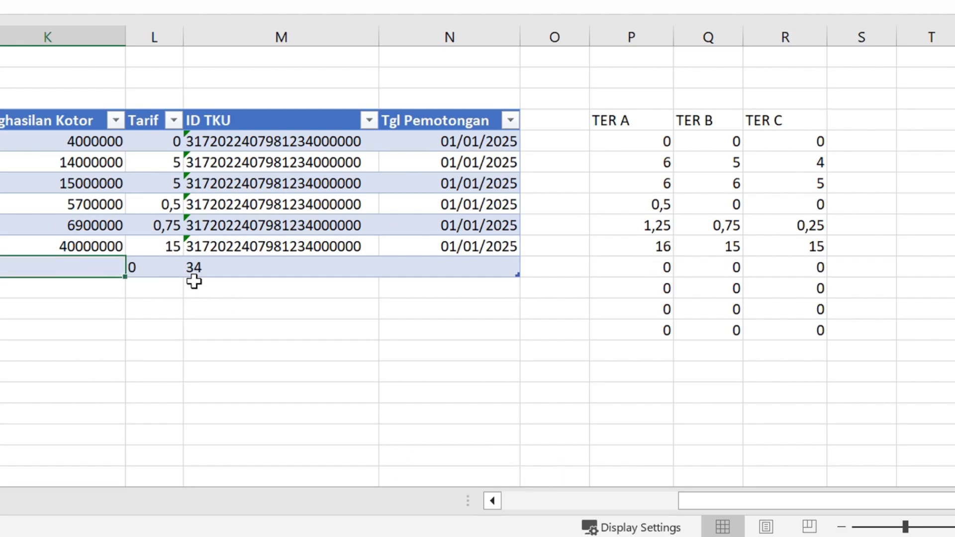
left_click(177, 268)
left_click(190, 269)
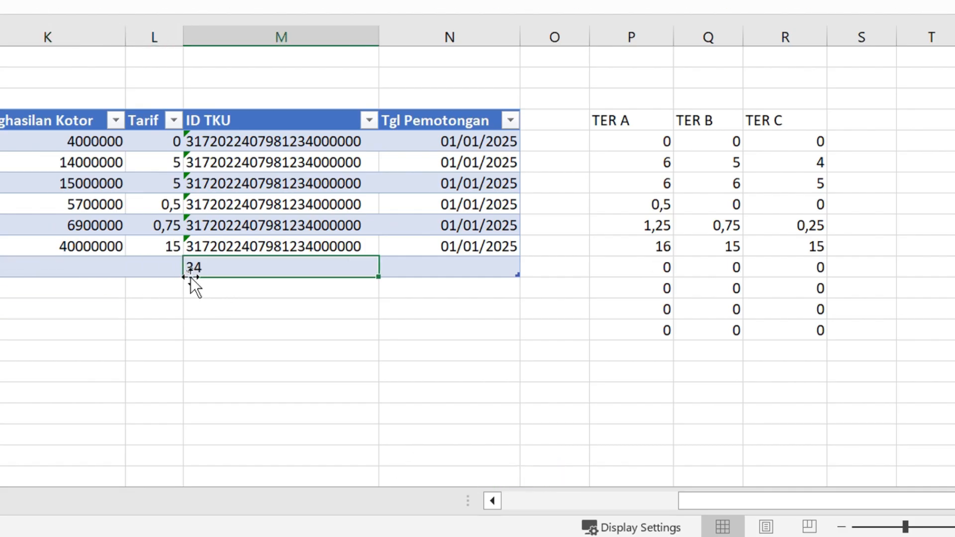
key("Left")
key("Left")
key("Left")
key("Left")
key("Left")
key("Left")
key("Left")
key("Left")
key("Left")
key("Left")
key("Left")
key("Left")
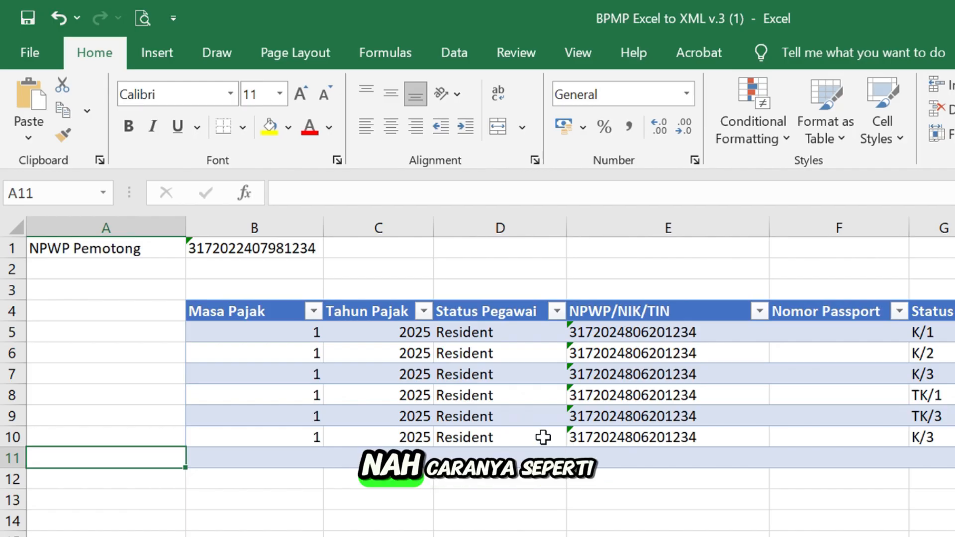
Tick Developer under Main Tabs in File > Options > Customize Ribbon and confirm
left_click(29, 54)
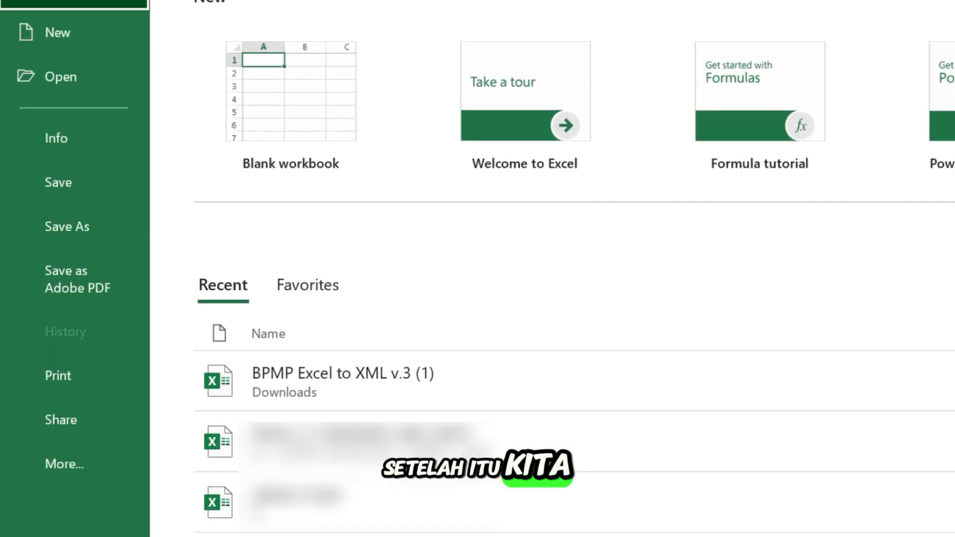
left_click(75, 471)
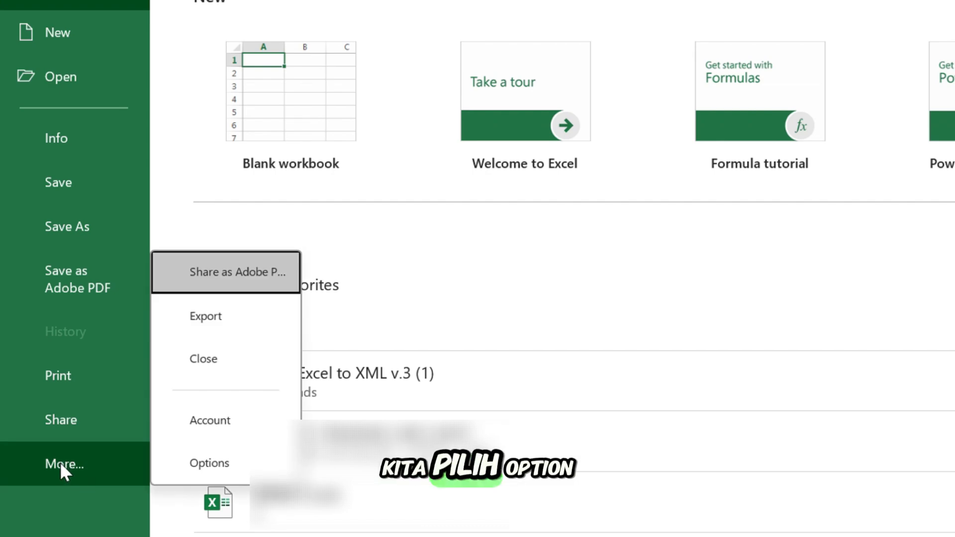
left_click(202, 471)
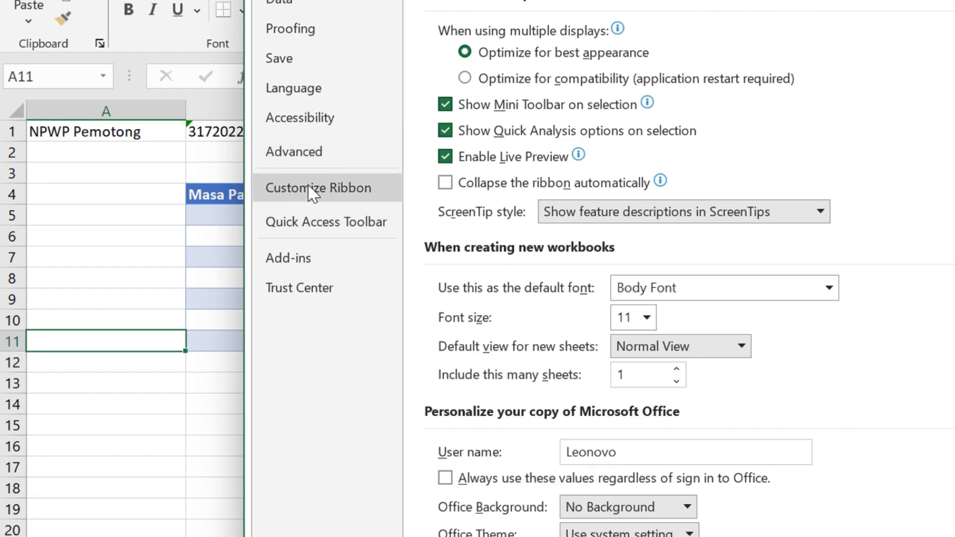
left_click(312, 193)
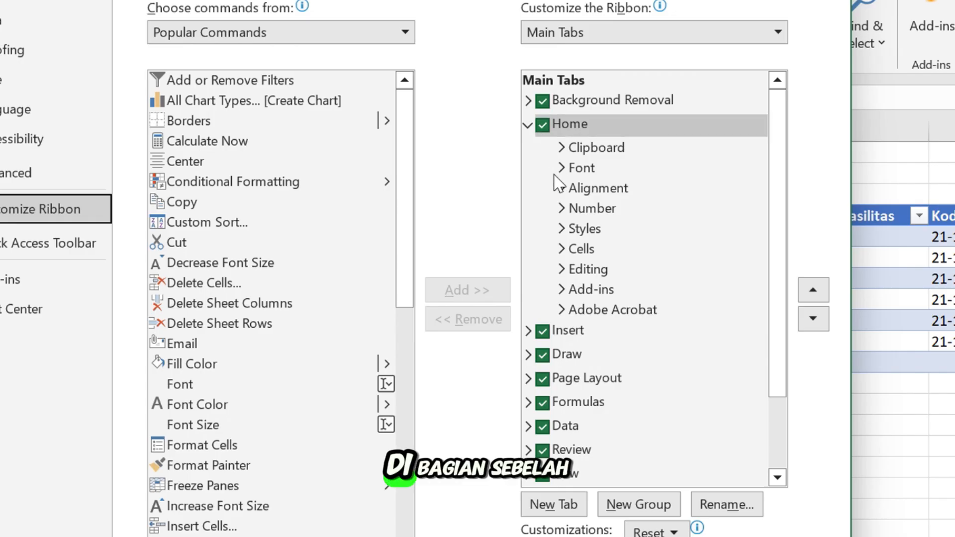
scroll(576, 319, "down", 1)
scroll(572, 339, "down", 1)
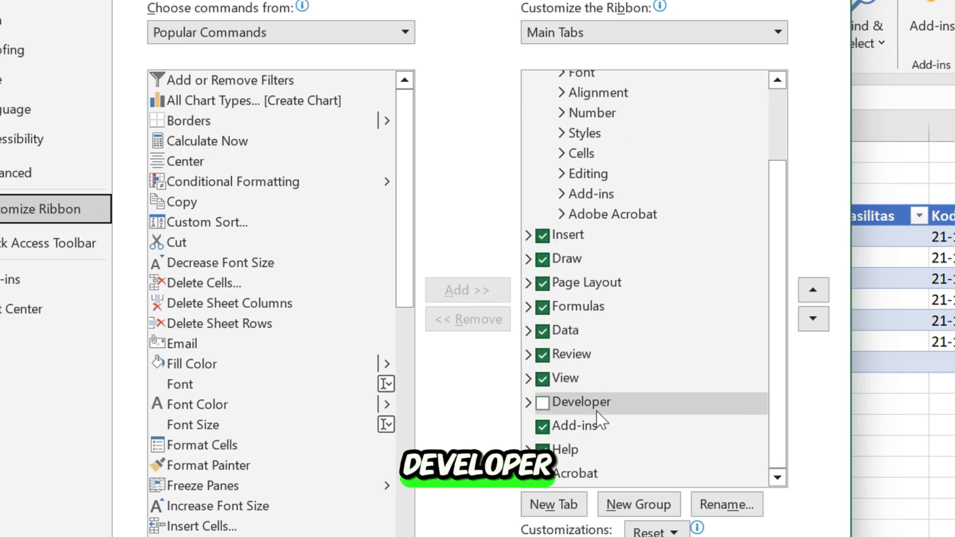
left_click(542, 403)
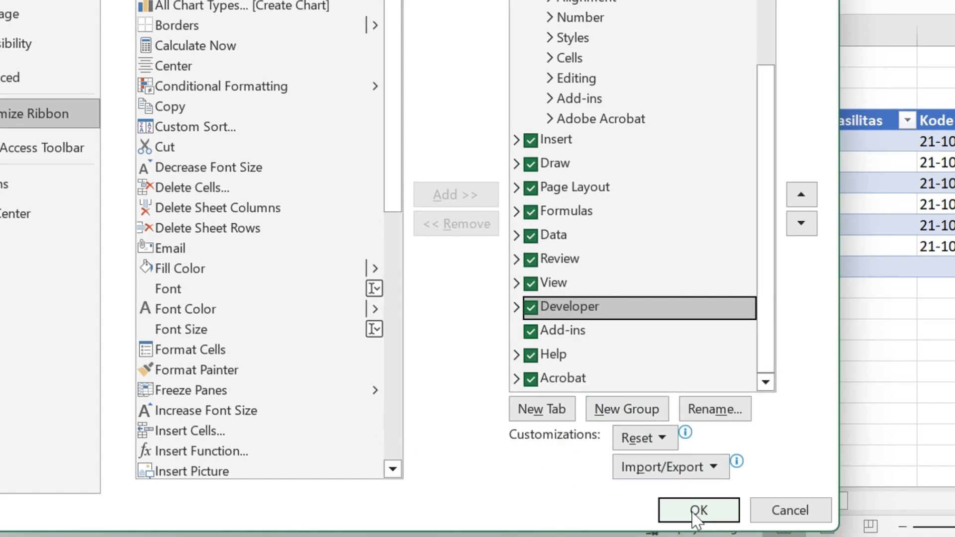
left_click(697, 512)
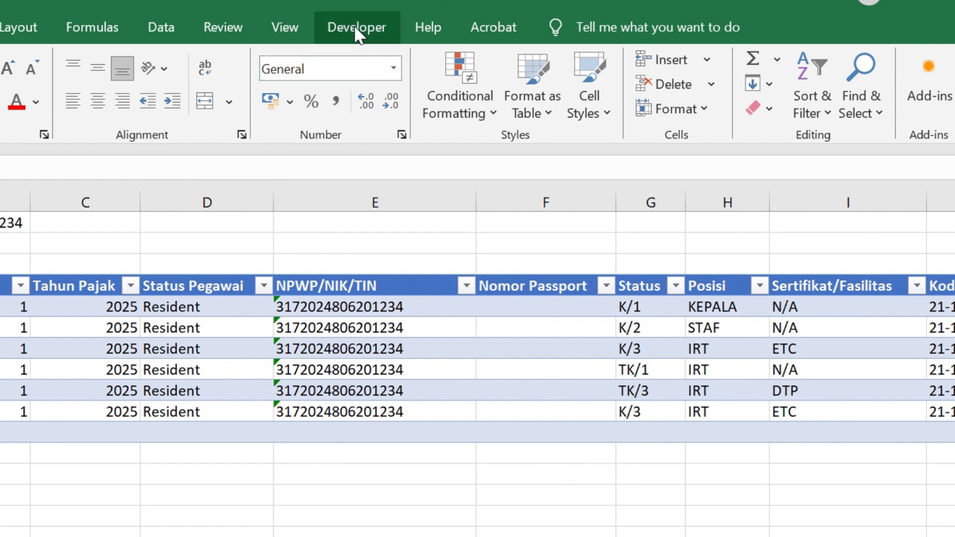
Start an XML Export from the Developer tab's XML group
left_click(357, 30)
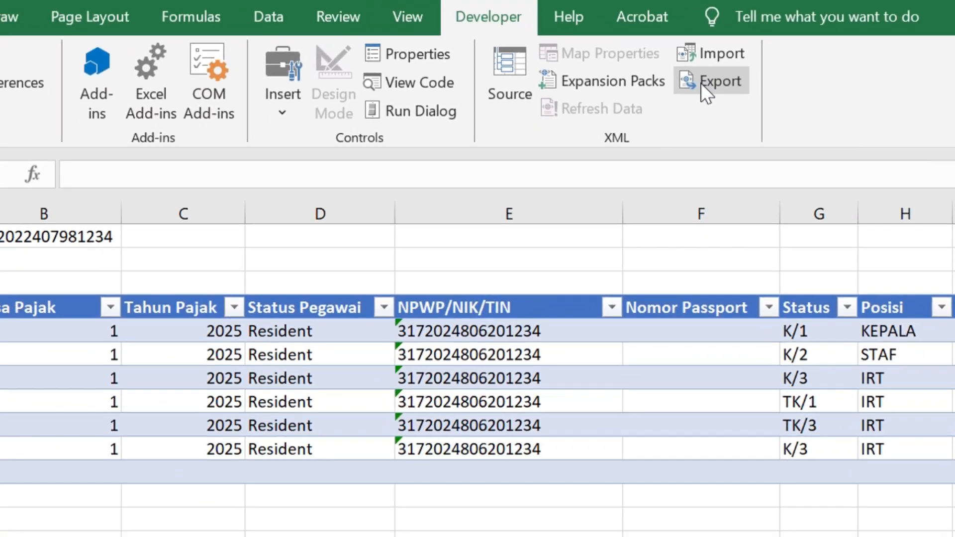
left_click(641, 94)
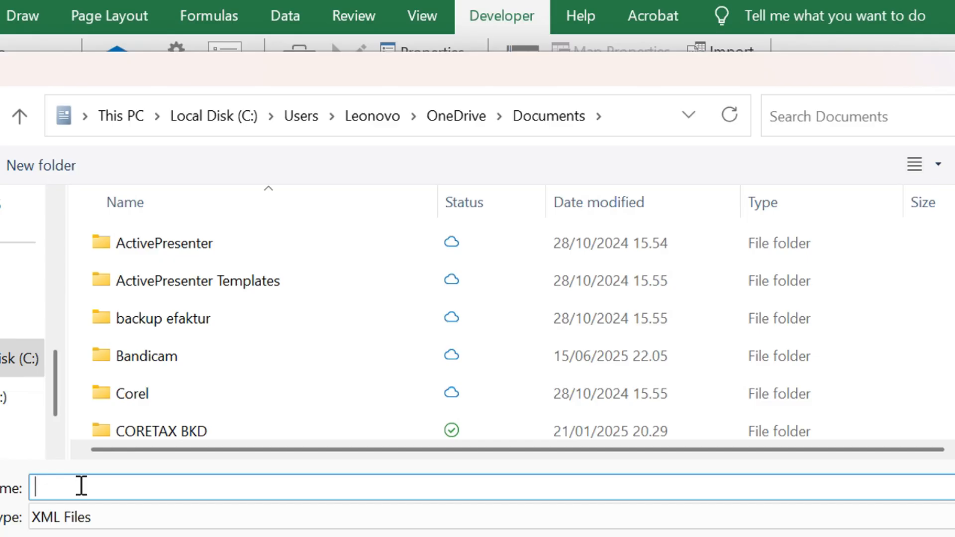
Save the XML export to Documents as 'CONTOH XML'
type("CONTOH")
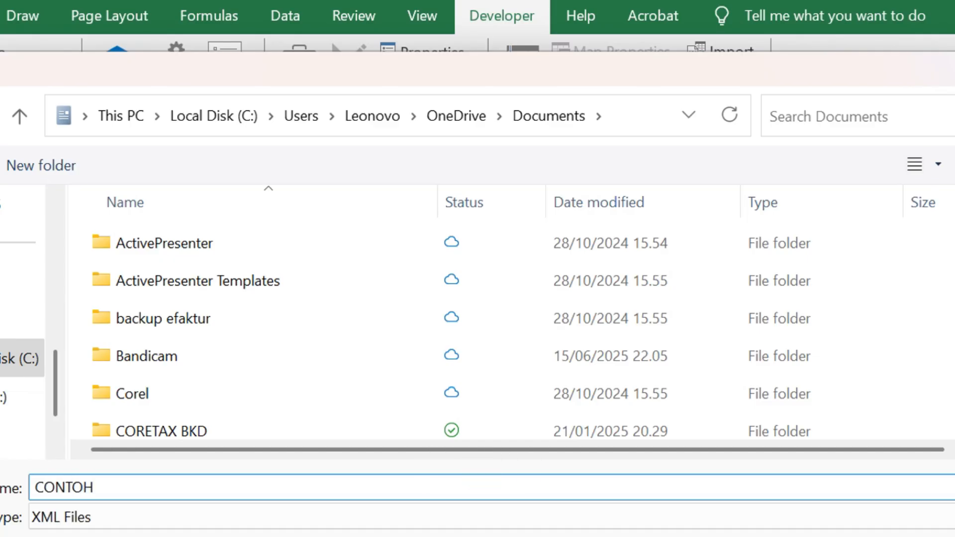
type(" XM")
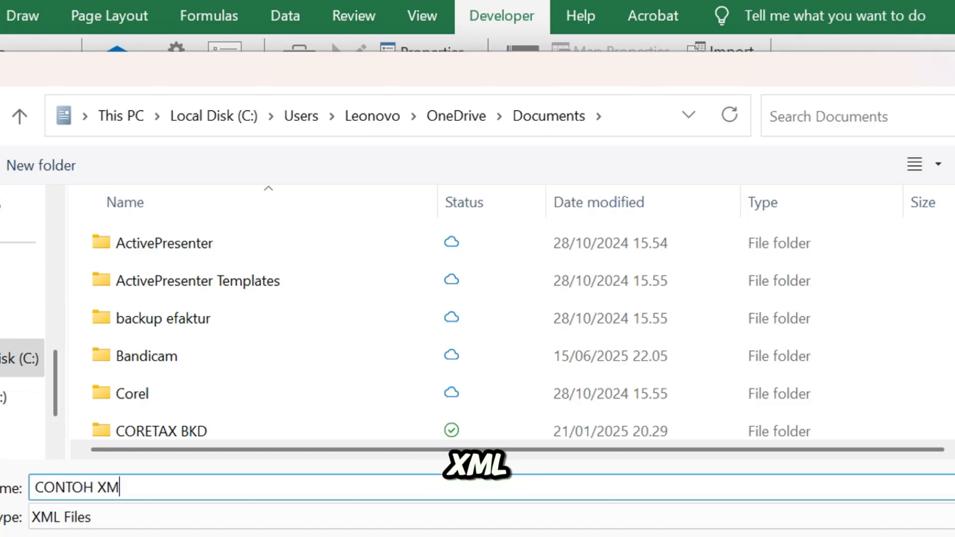
type("L")
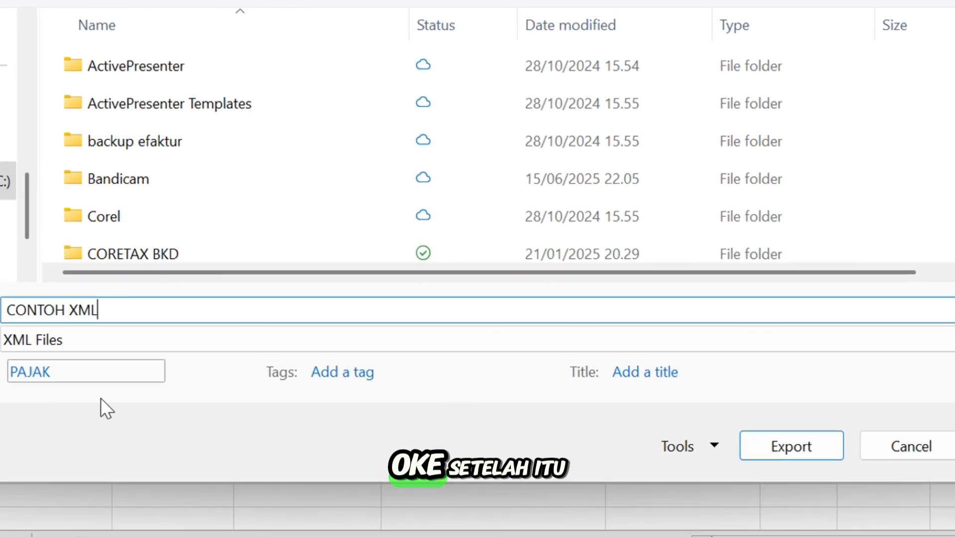
left_click(795, 445)
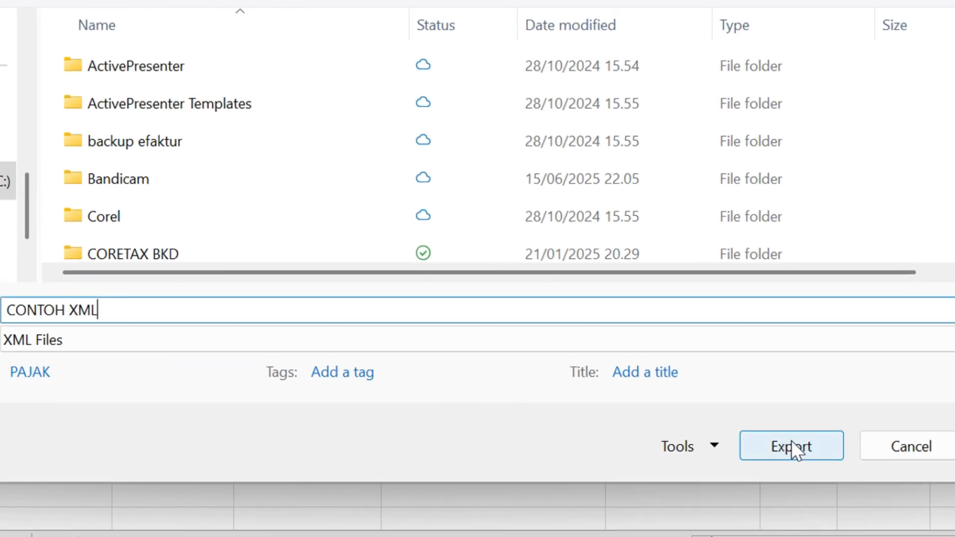
left_click(792, 442)
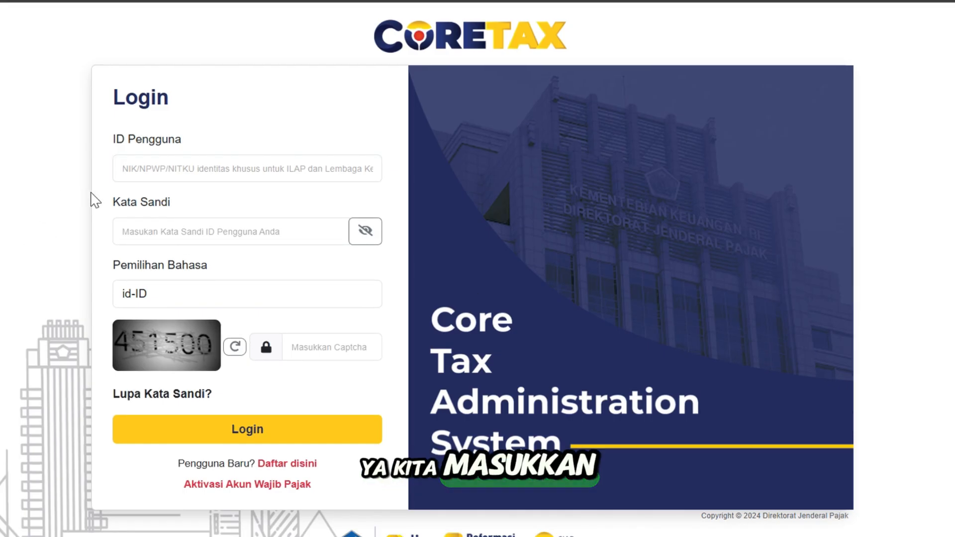
Sign in to Coretax with the user ID, account password and captcha
left_click(132, 169)
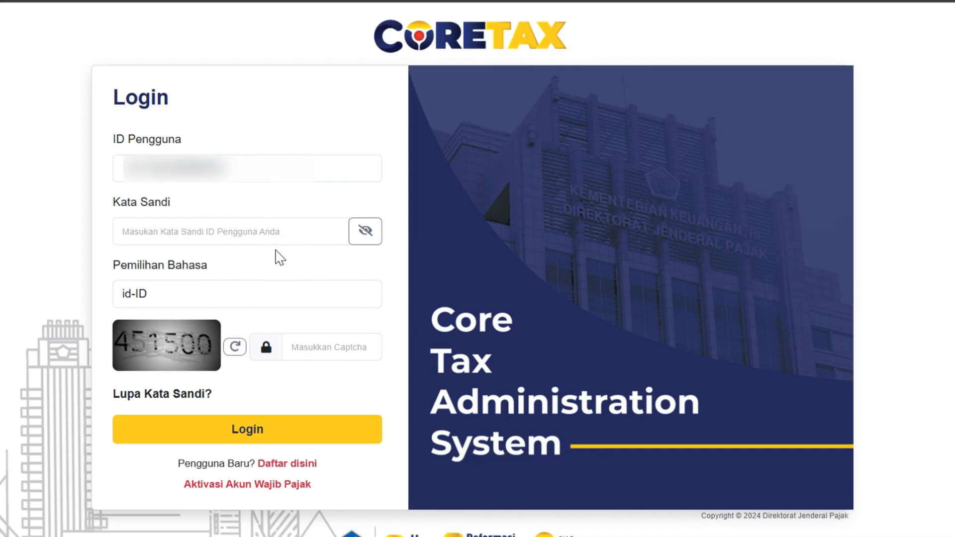
left_click(248, 219)
key("ctrl+v")
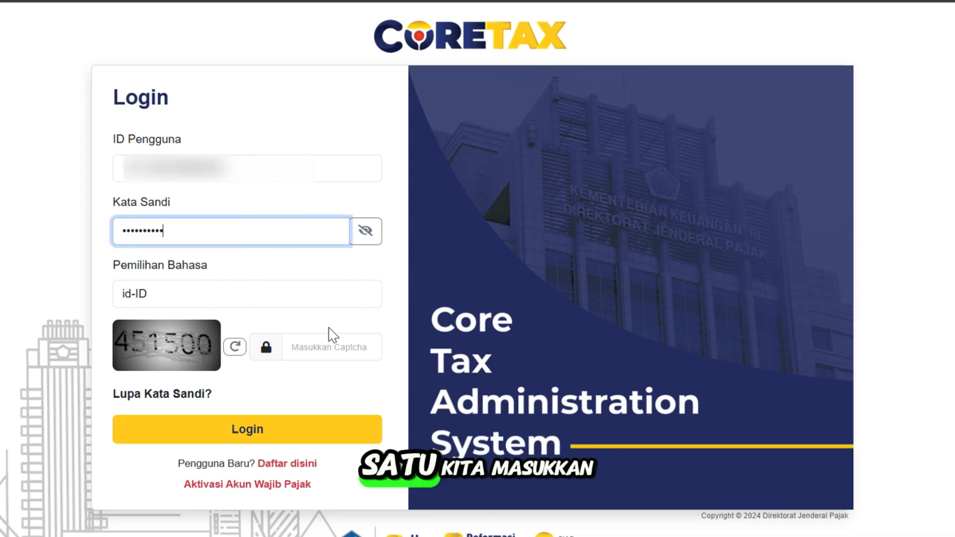
left_click(319, 344)
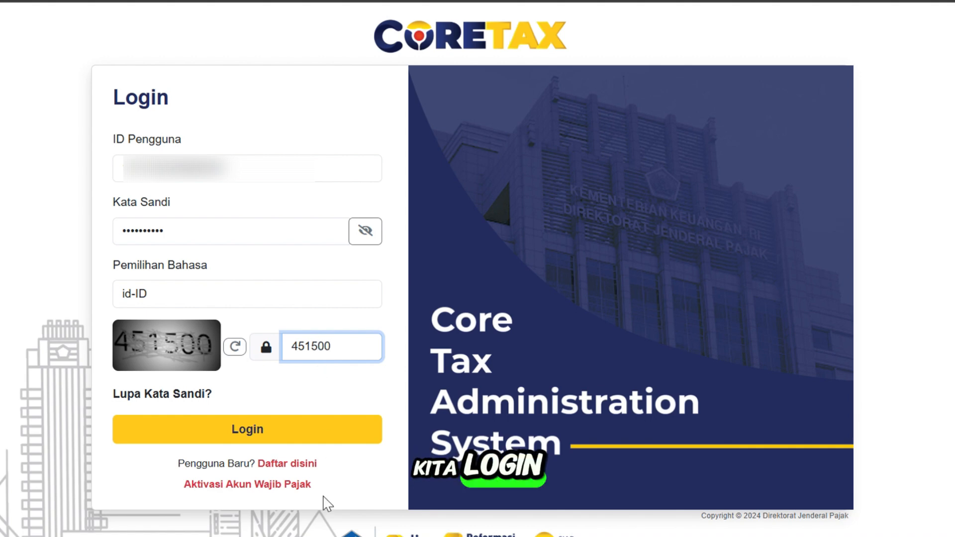
left_click(250, 426)
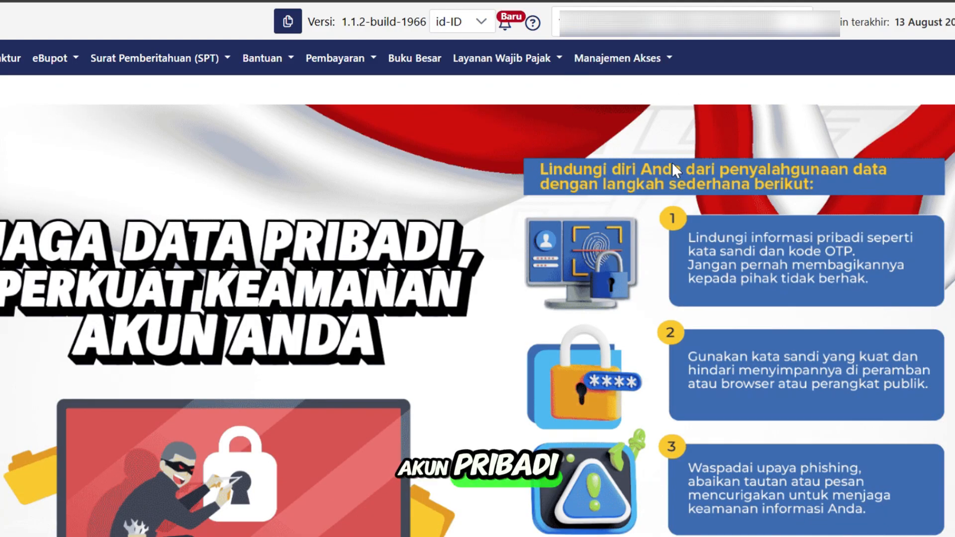
Act as Wajib Pajak and open eBupot's Bukti Pemotongan Bulanan Pegawai Tetap list
left_click(762, 34)
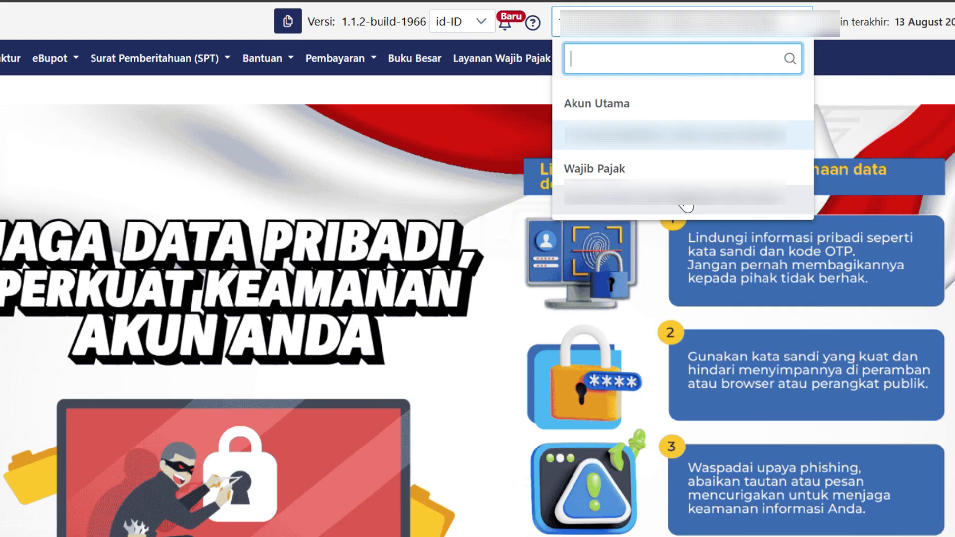
left_click(681, 208)
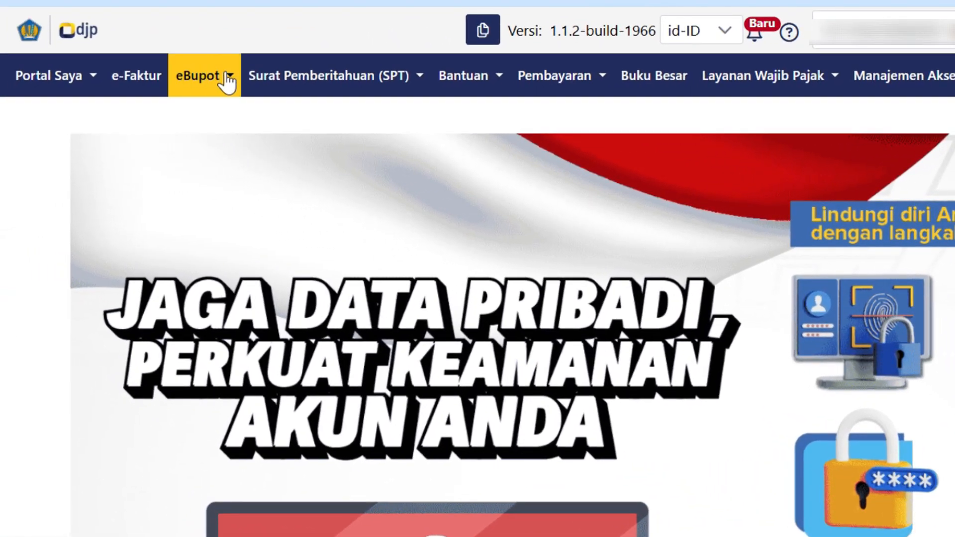
left_click(228, 81)
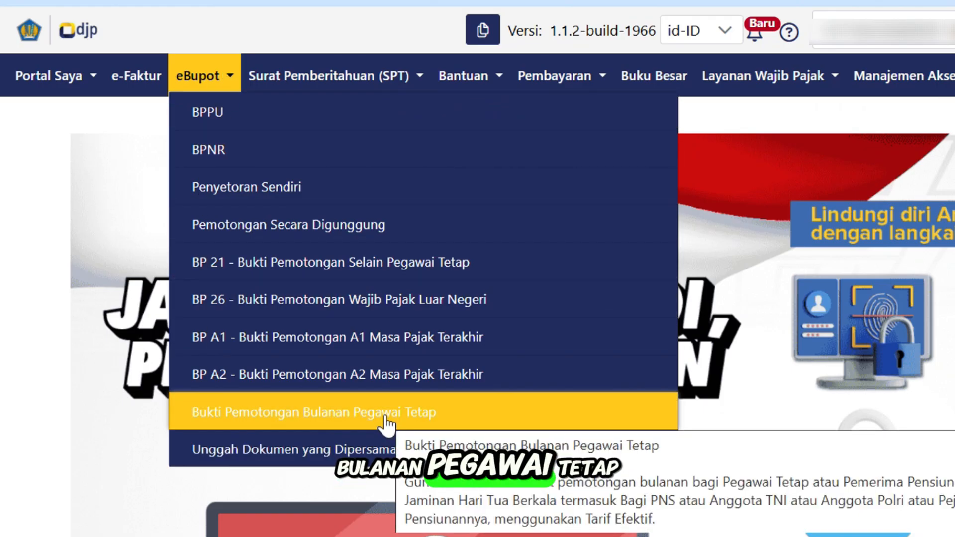
left_click(386, 418)
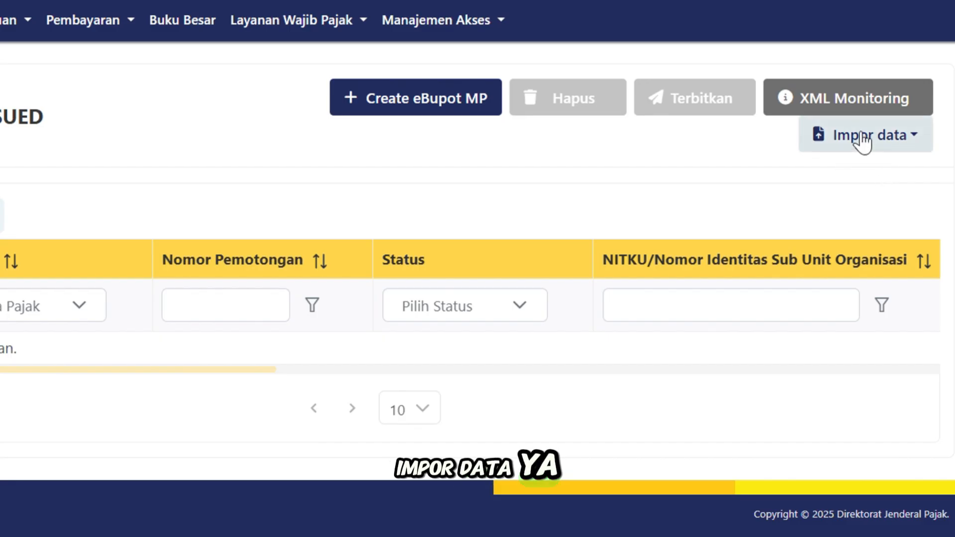
Import the CONTOH XML file from Documents through Impor data
left_click(880, 145)
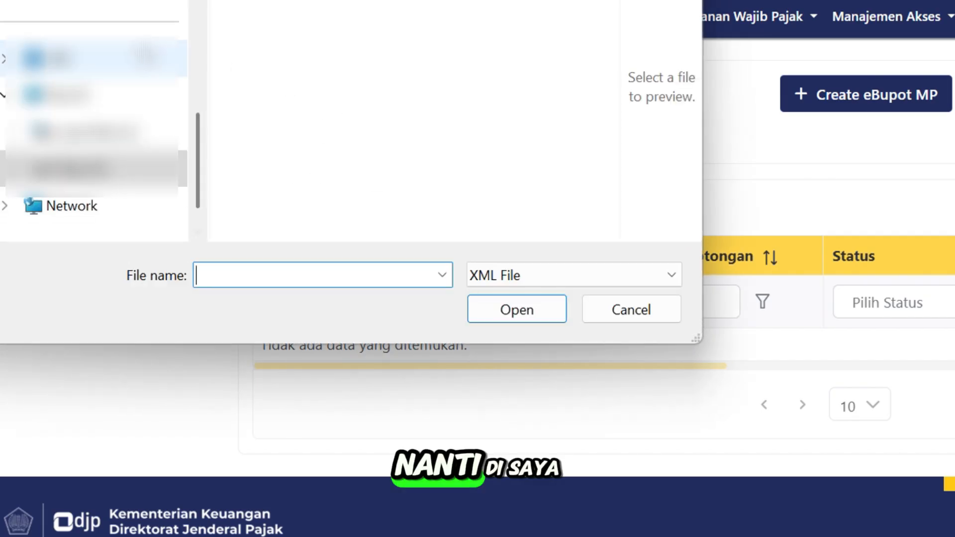
scroll(67, 184, "up", 5)
left_click(67, 185)
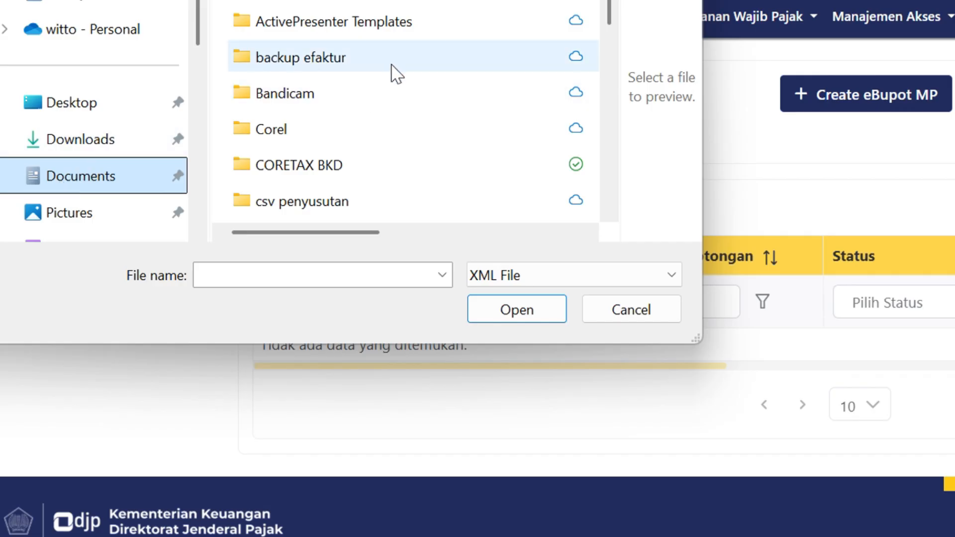
scroll(391, 73, "down", 8)
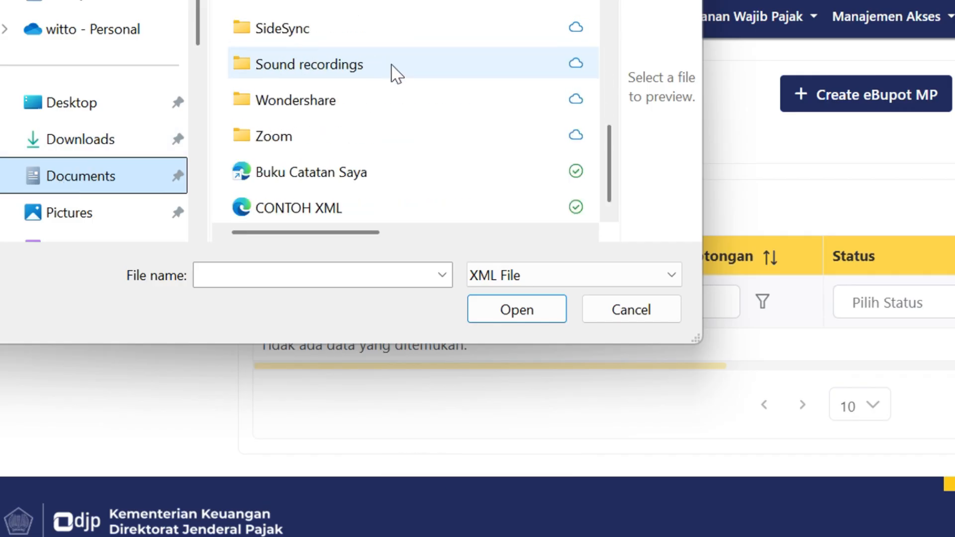
left_click(316, 213)
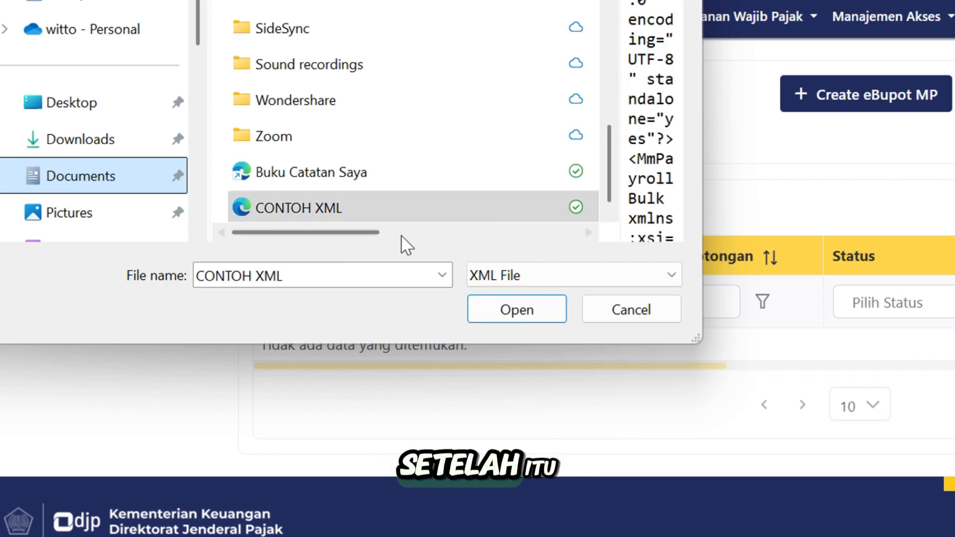
left_click(527, 318)
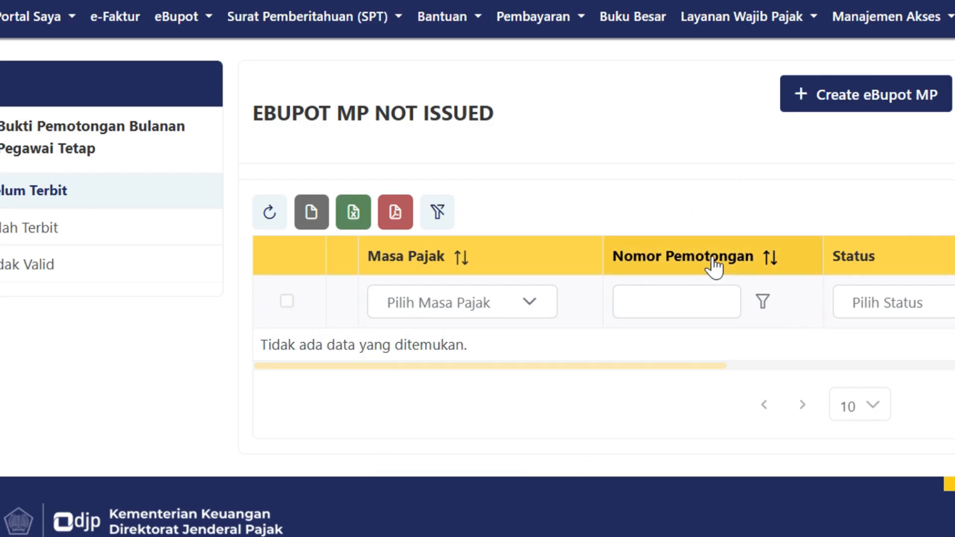
Refresh the list to show the imported Juli 2025 slips with status Disimpan
left_click(267, 215)
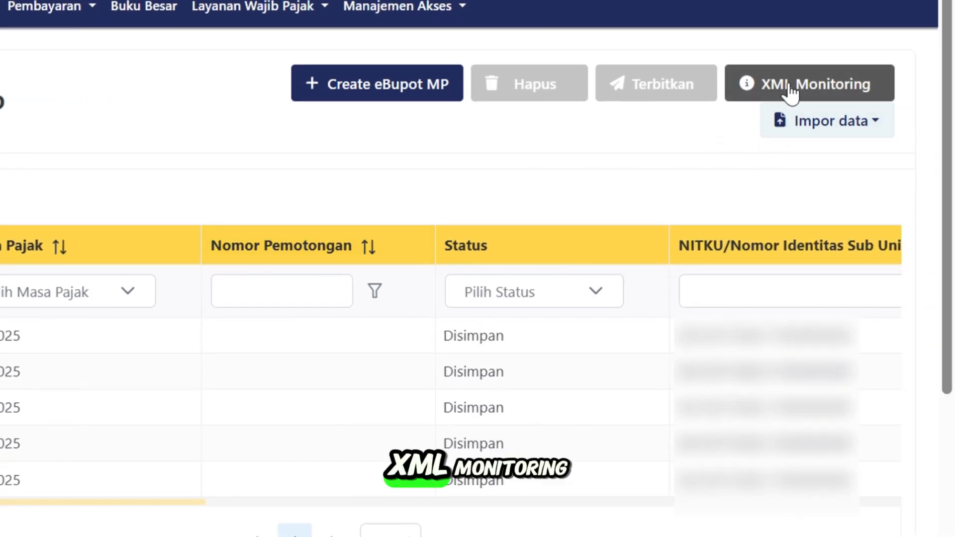
left_click(810, 89)
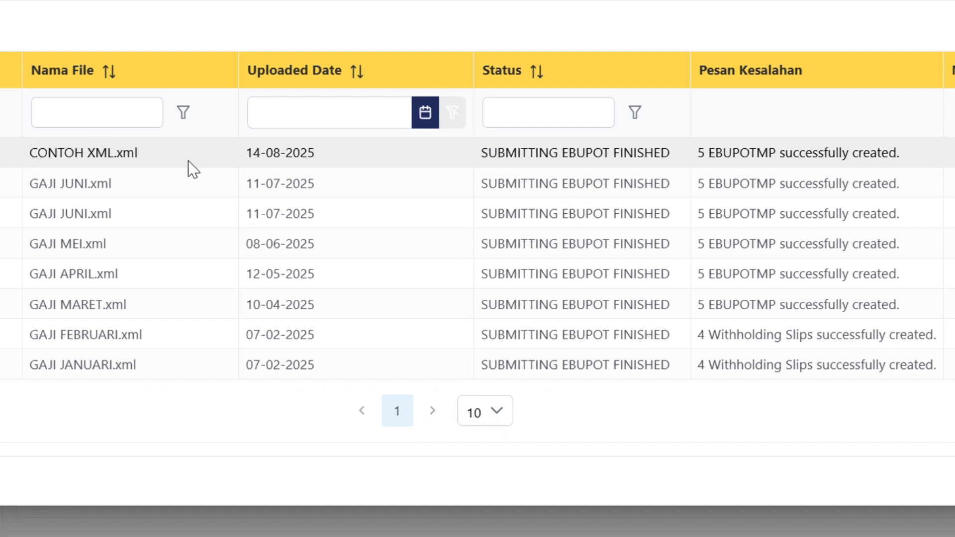
left_click_drag(265, 152, 332, 152)
left_click_drag(466, 152, 678, 167)
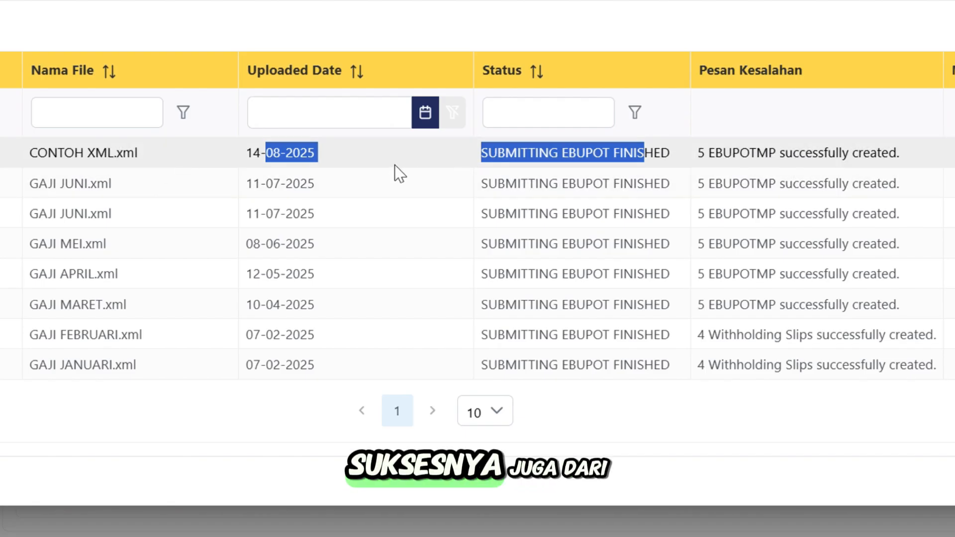
left_click(754, 178)
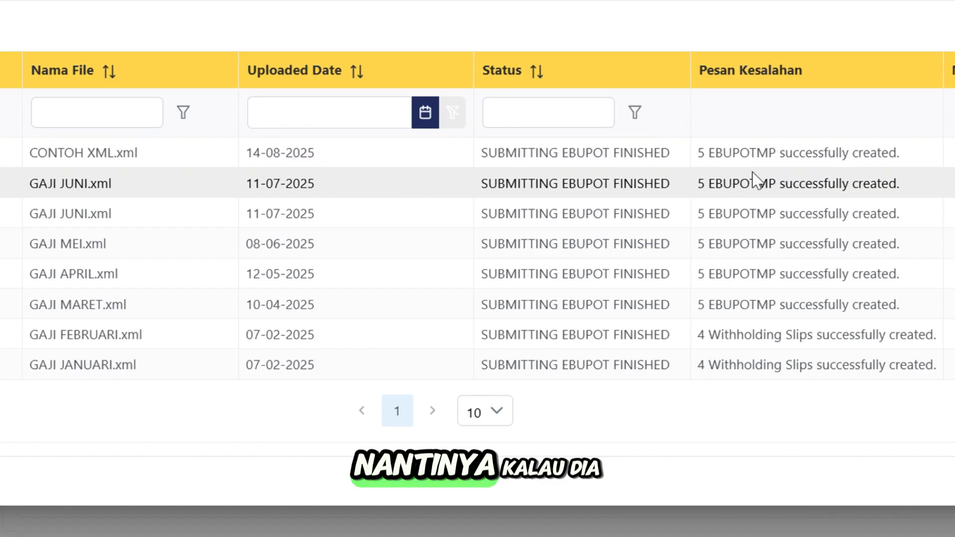